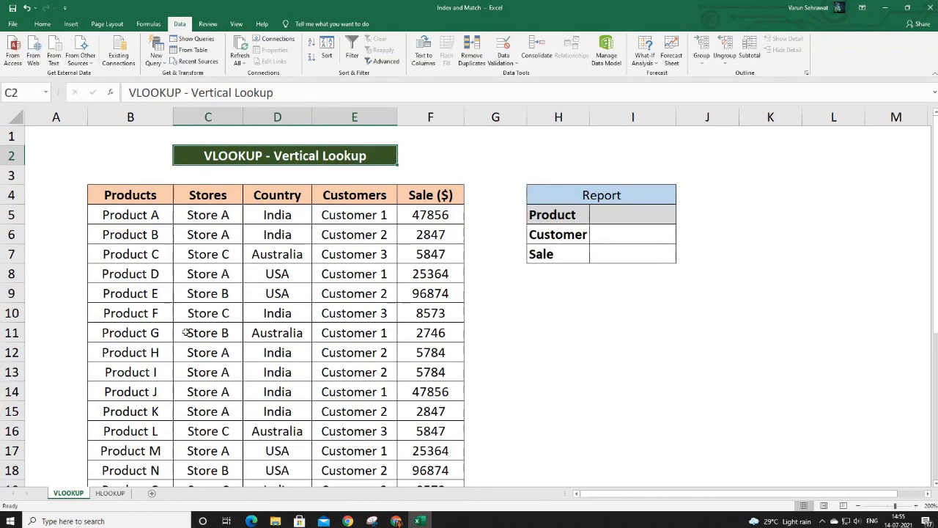
- Examine the VLOOKUP sheet's Products column in relation to the Stores, Country, Customers and Sale ($) columns beside it
left_click(162, 352)
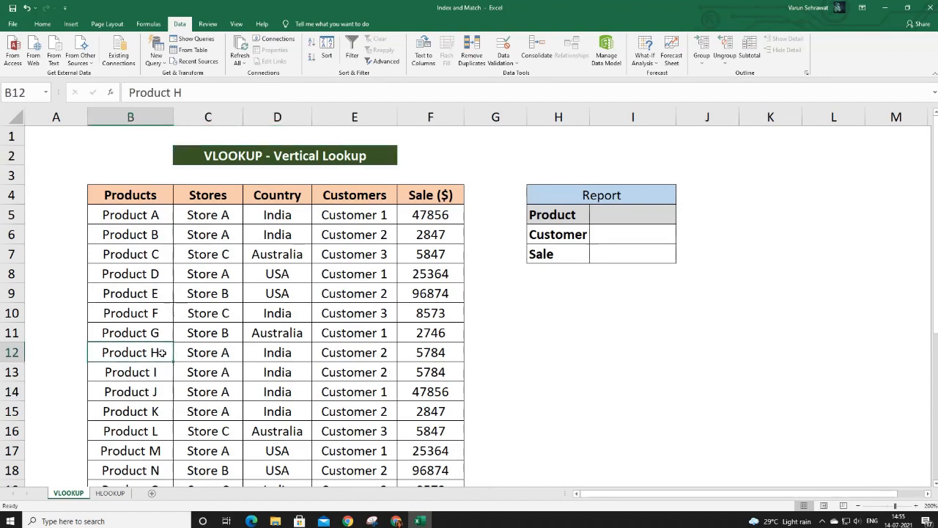
left_click_drag(162, 353, 351, 349)
left_click_drag(362, 198, 359, 333)
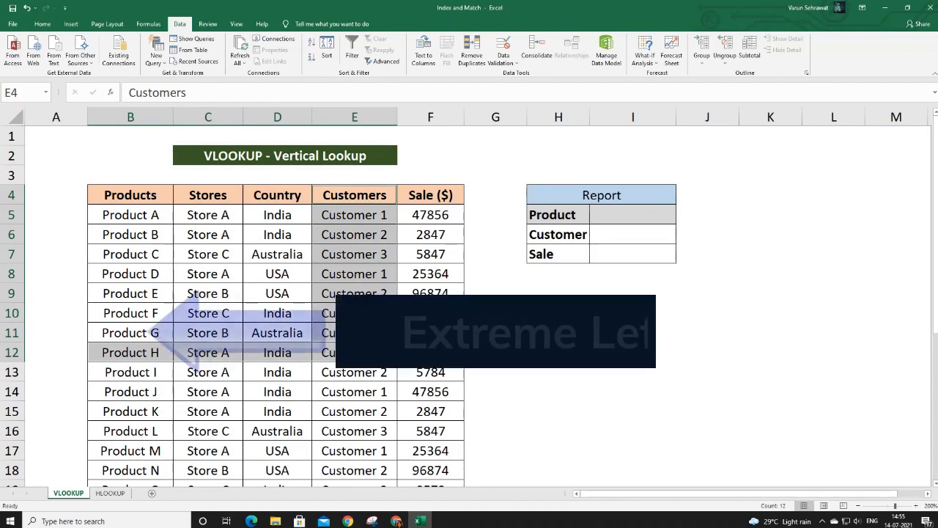
left_click(131, 353)
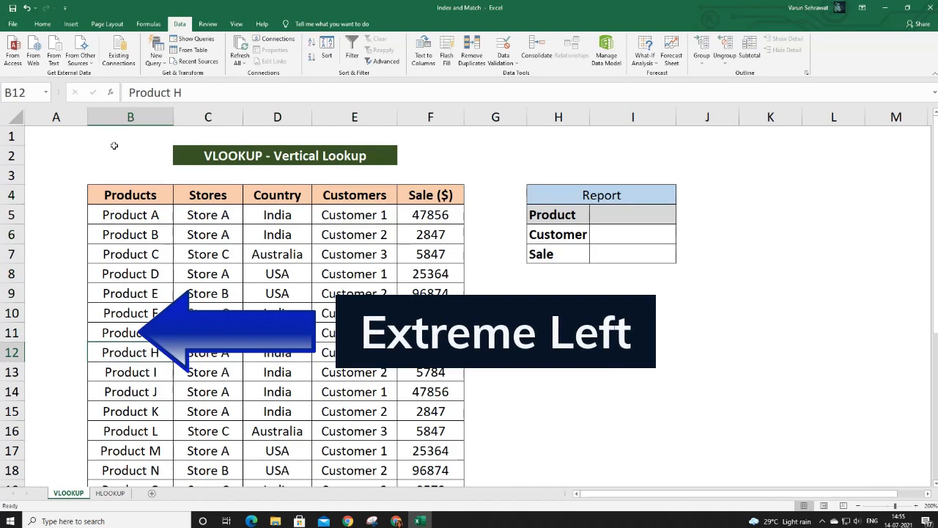
left_click(117, 119)
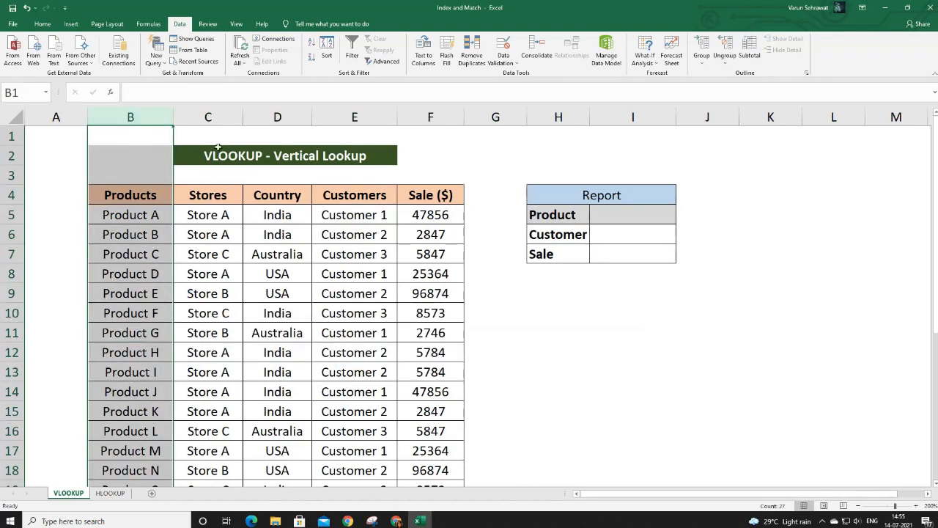
left_click_drag(213, 117, 451, 126)
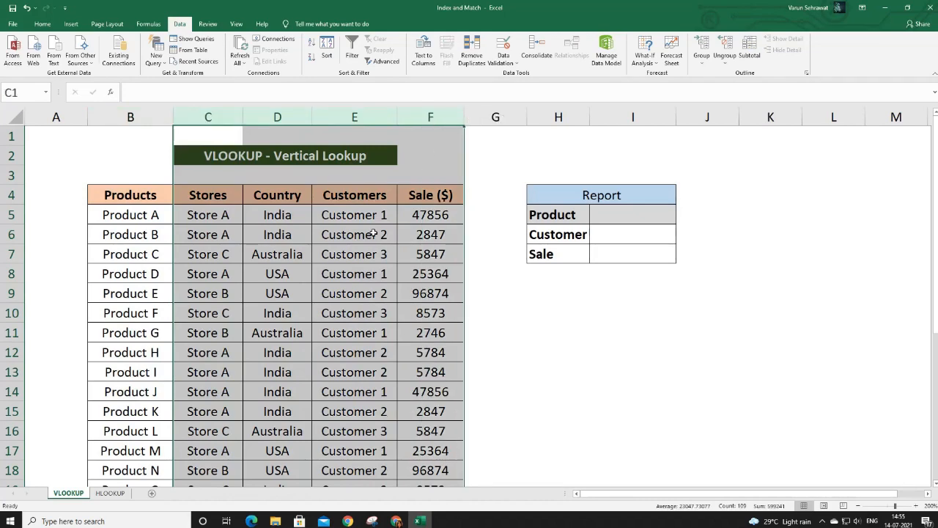
left_click(139, 118)
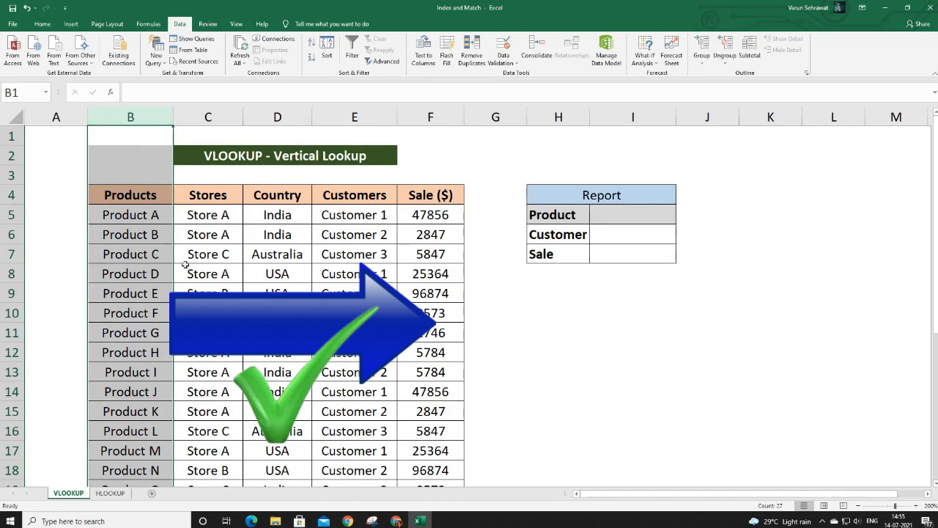
left_click(436, 118)
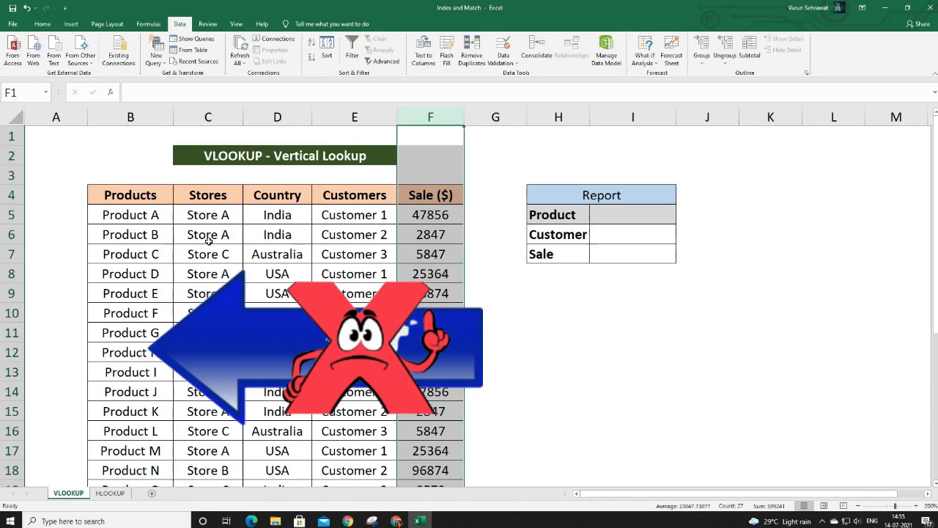
left_click(216, 156)
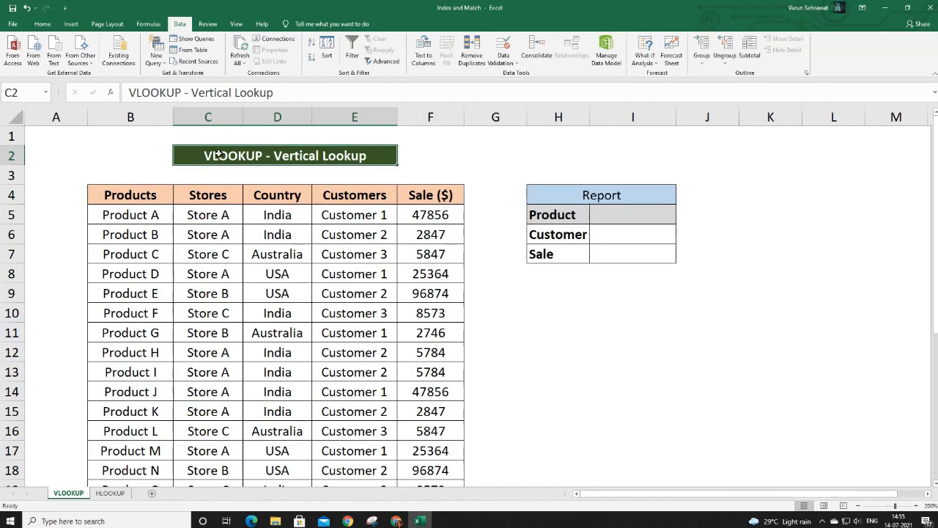
- Compare the column layout of the VLOOKUP sheet's data with the row layout on the HLOOKUP sheet
left_click(112, 493)
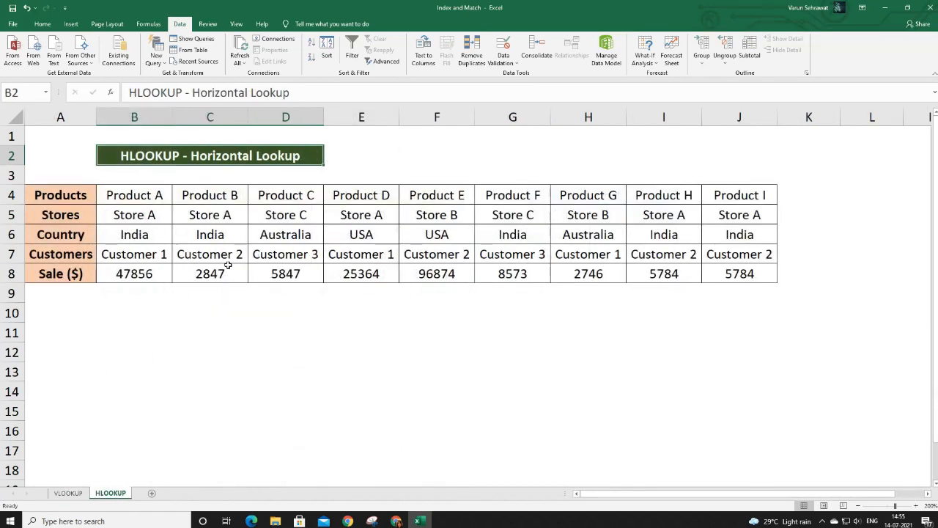
left_click(68, 493)
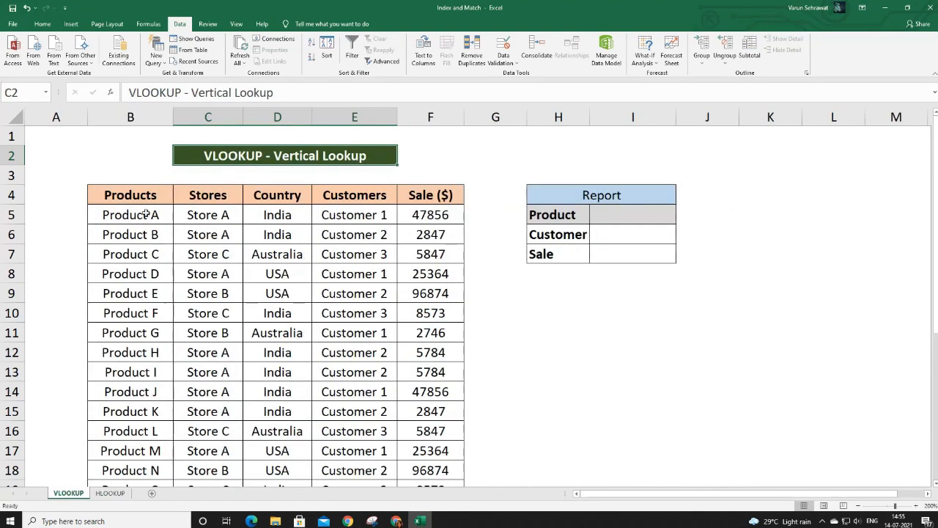
left_click_drag(152, 118, 435, 119)
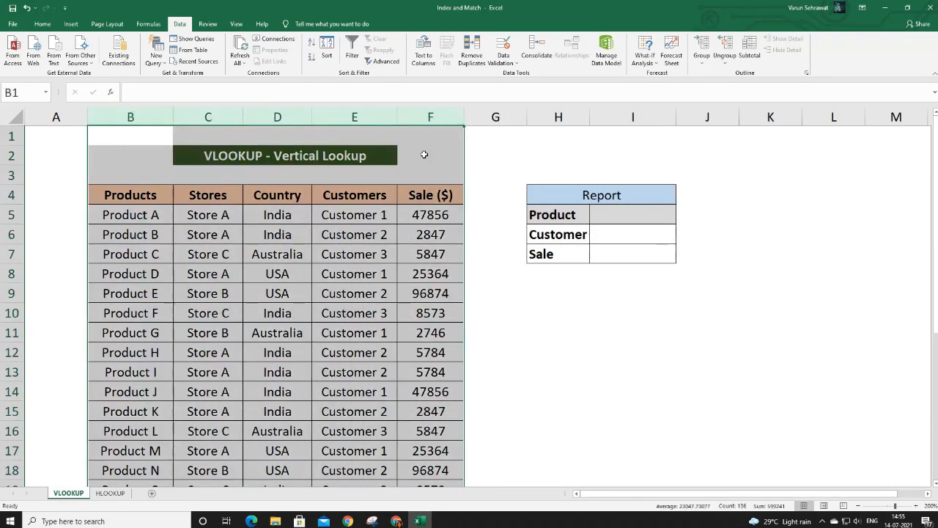
left_click(408, 194)
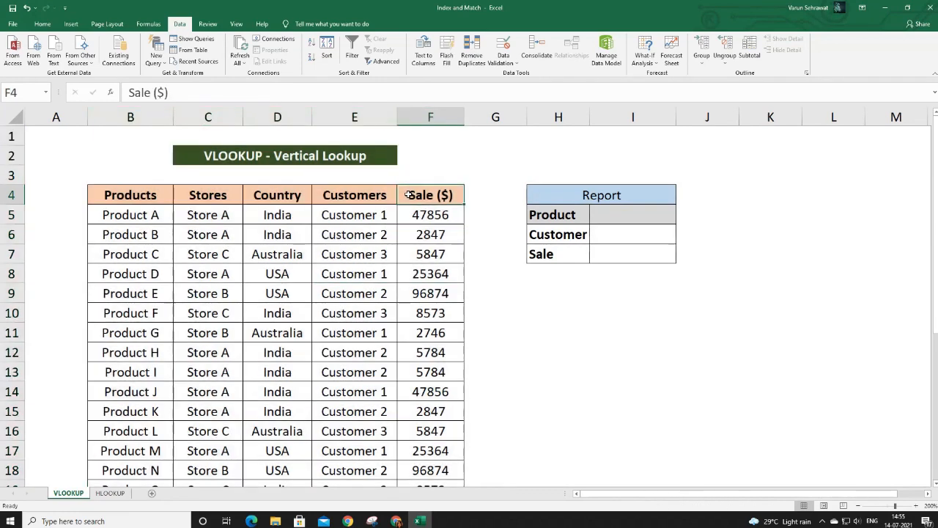
left_click(107, 493)
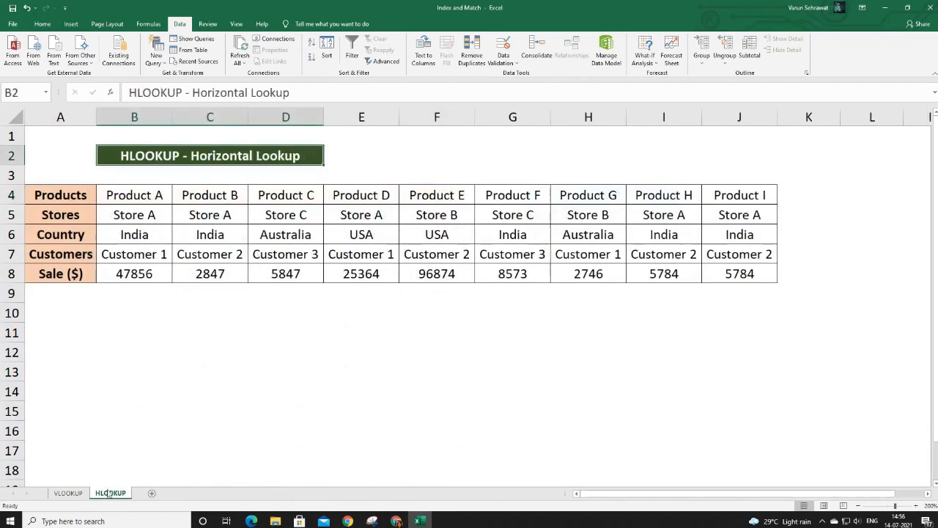
left_click_drag(11, 195, 11, 273)
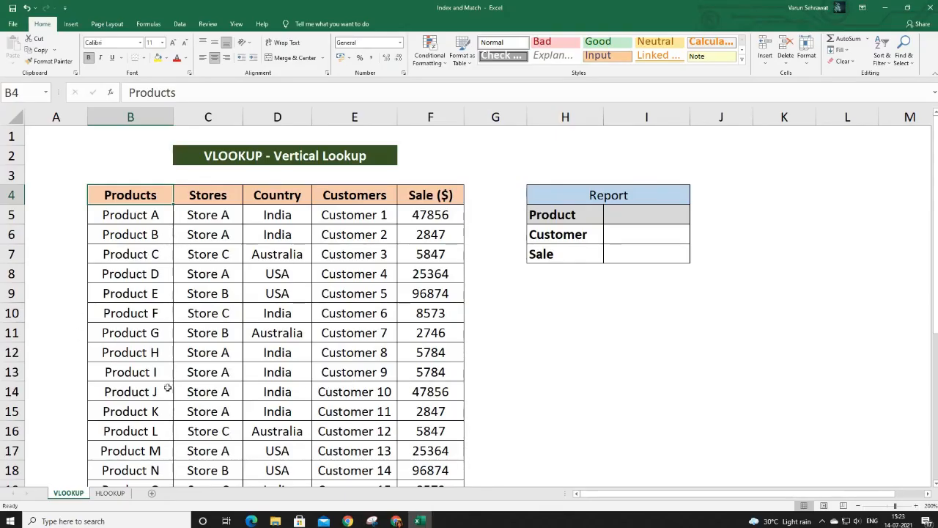
- Review columns B to F of the VLOOKUP sheet and the Product, Customer and Sale cells of the Report table
left_click(129, 112)
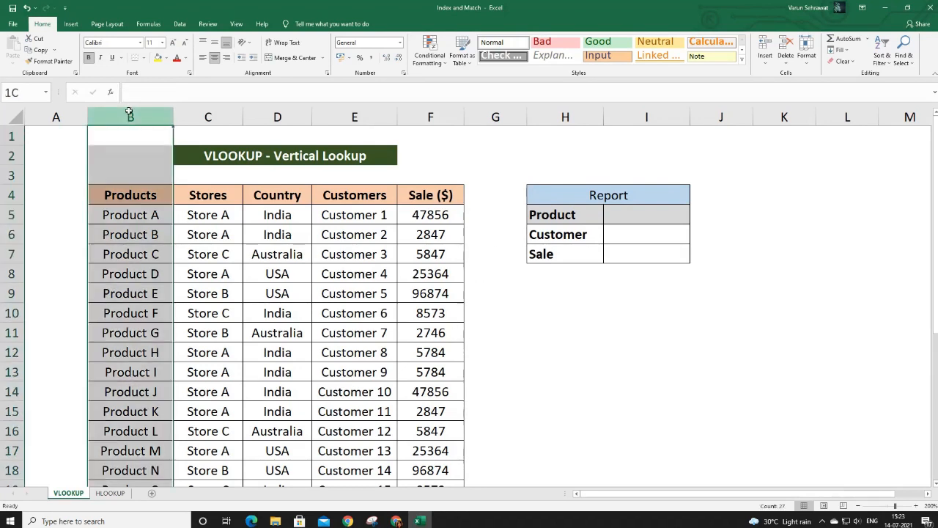
left_click_drag(166, 111, 425, 111)
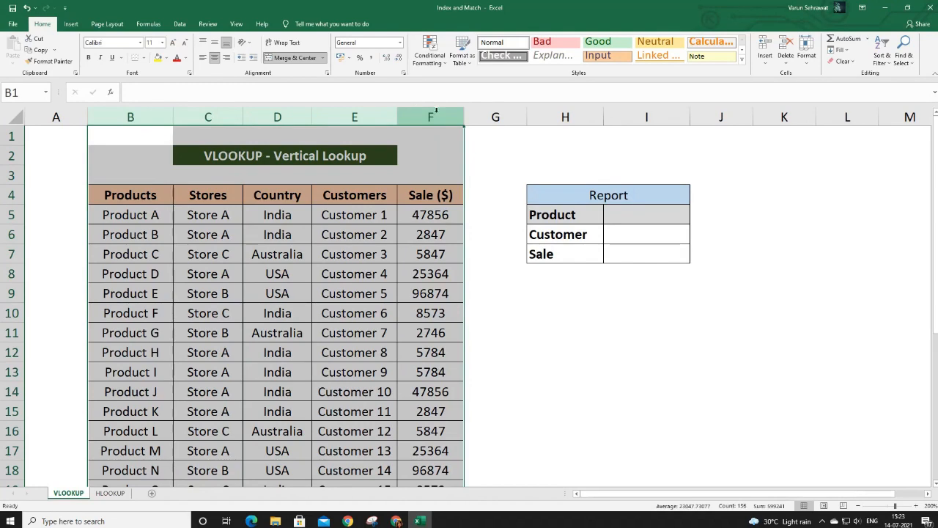
left_click(584, 190)
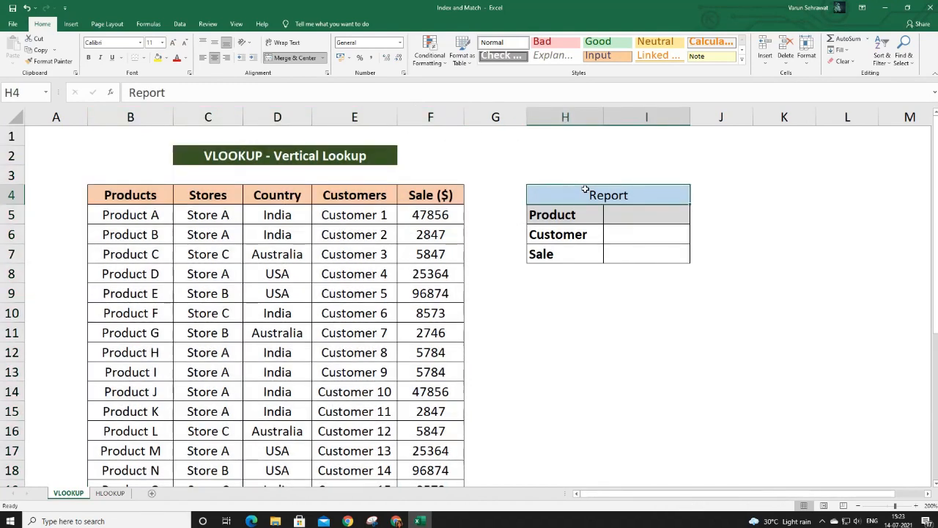
left_click_drag(591, 233, 616, 253)
left_click(660, 216)
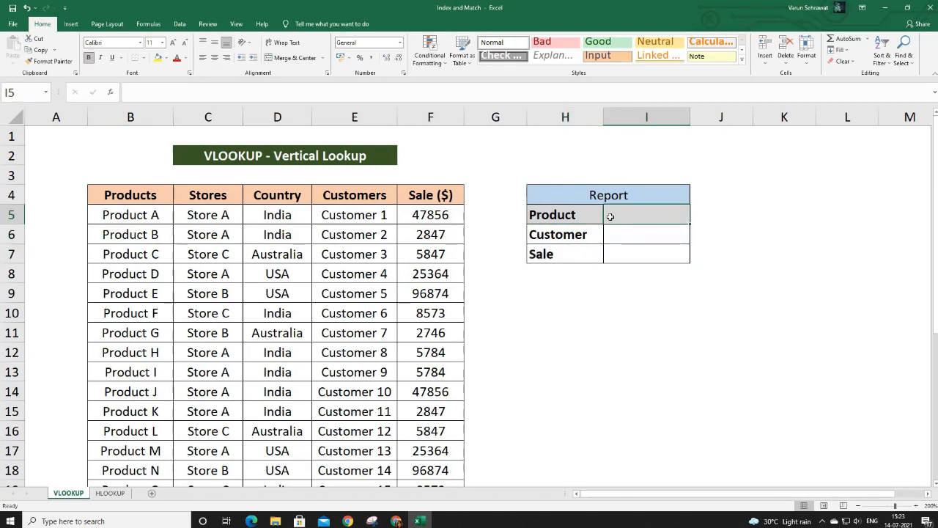
left_click(643, 235)
left_click(646, 252)
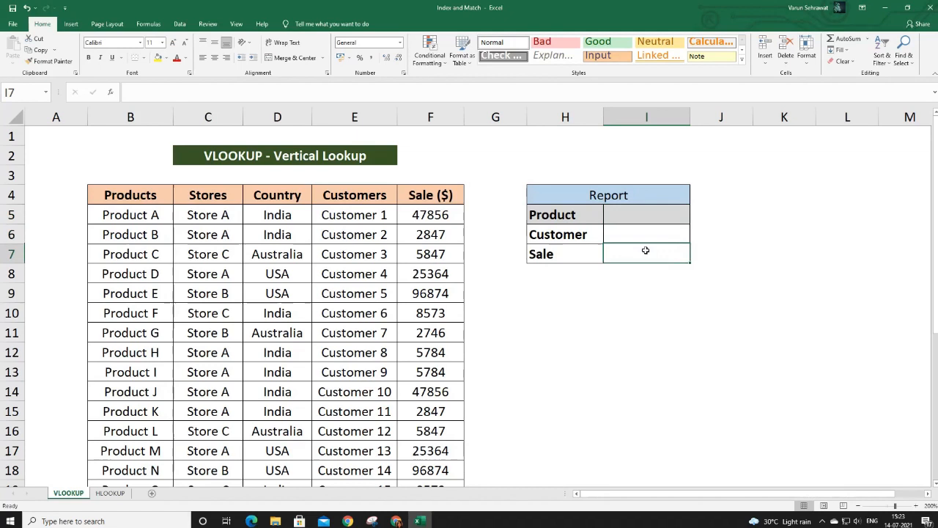
- Set up data validation on the report's Product cell I5 that allows a List
left_click(638, 212)
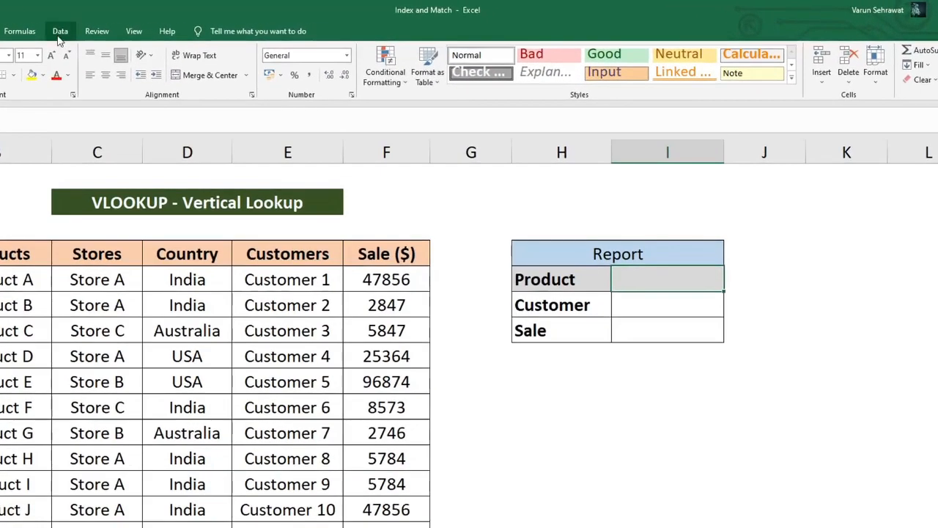
left_click(178, 23)
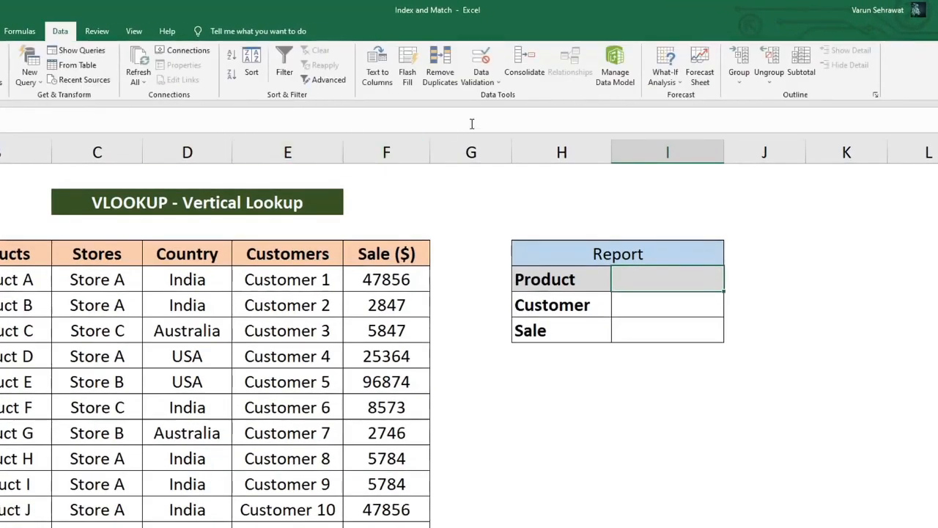
left_click(480, 77)
left_click(490, 95)
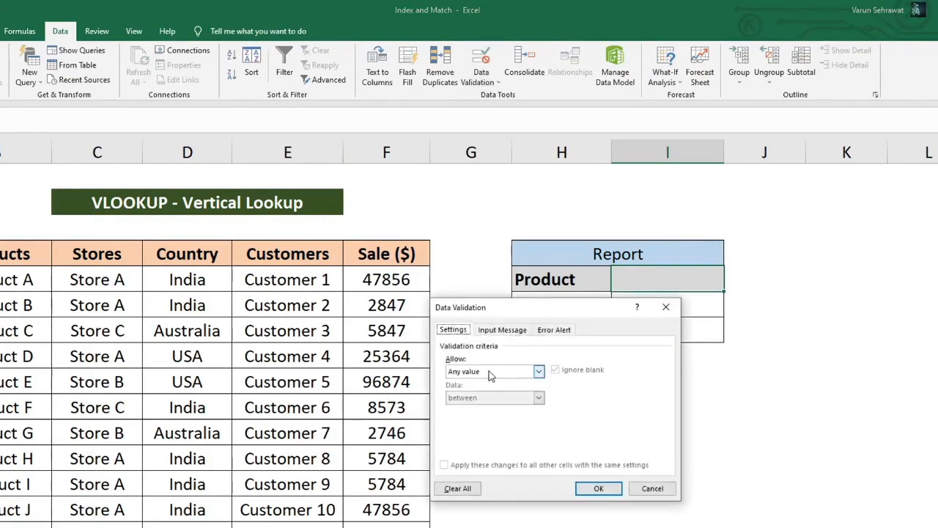
left_click(539, 372)
left_click(502, 411)
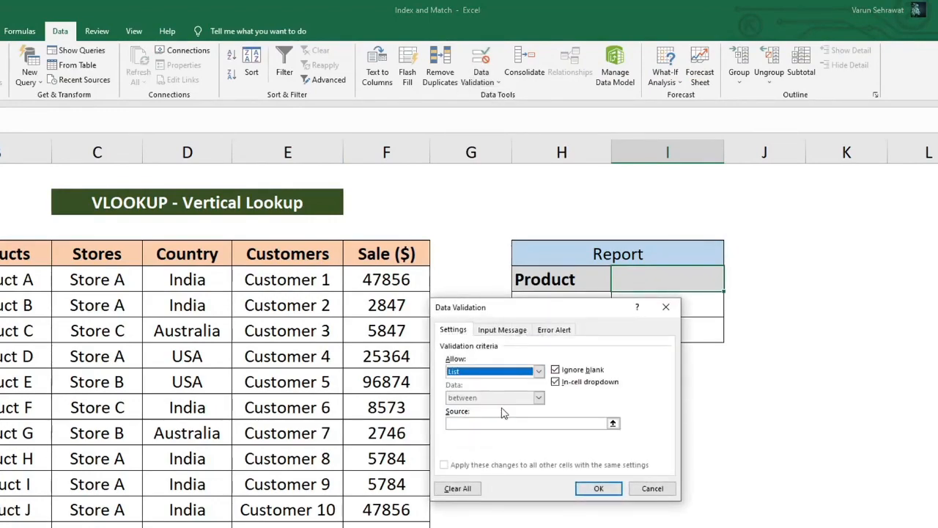
- Use the product names in B5:B30 as the validation list's source and apply the rule
left_click(483, 424)
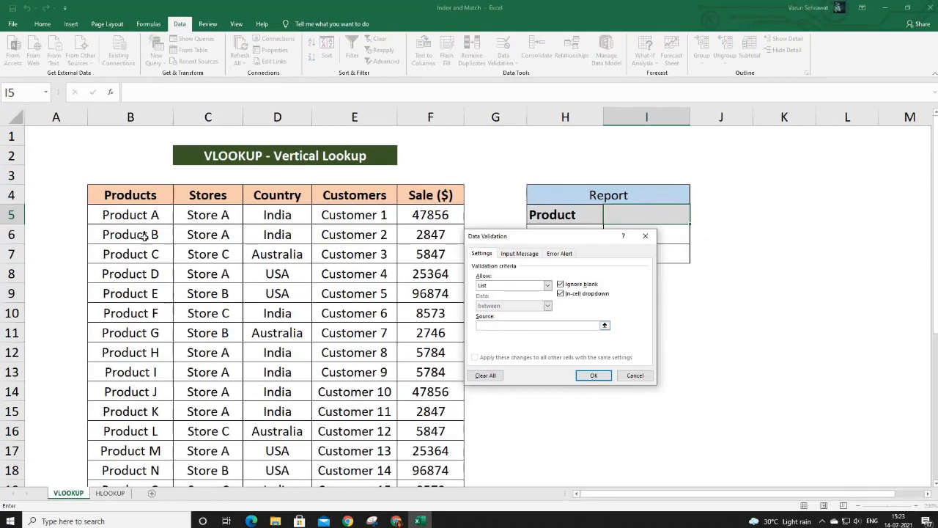
left_click(143, 213)
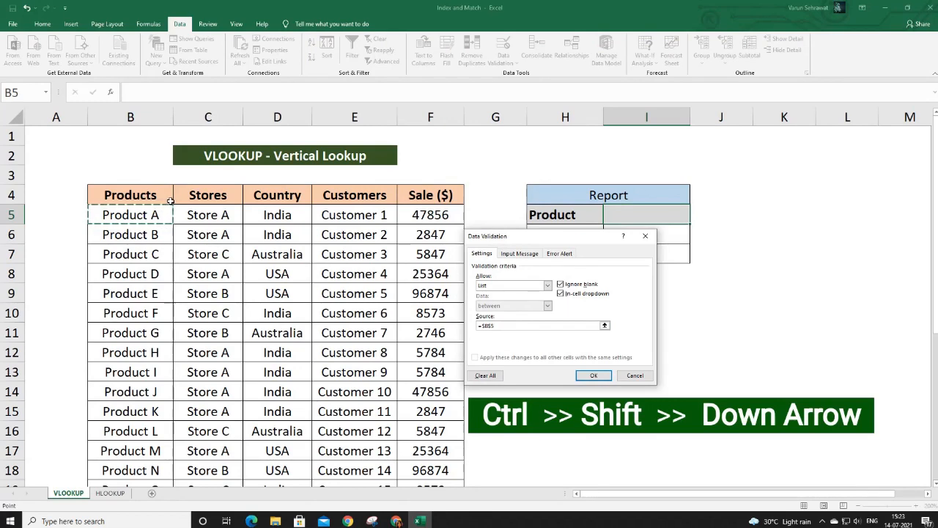
key("ctrl+shift+Down")
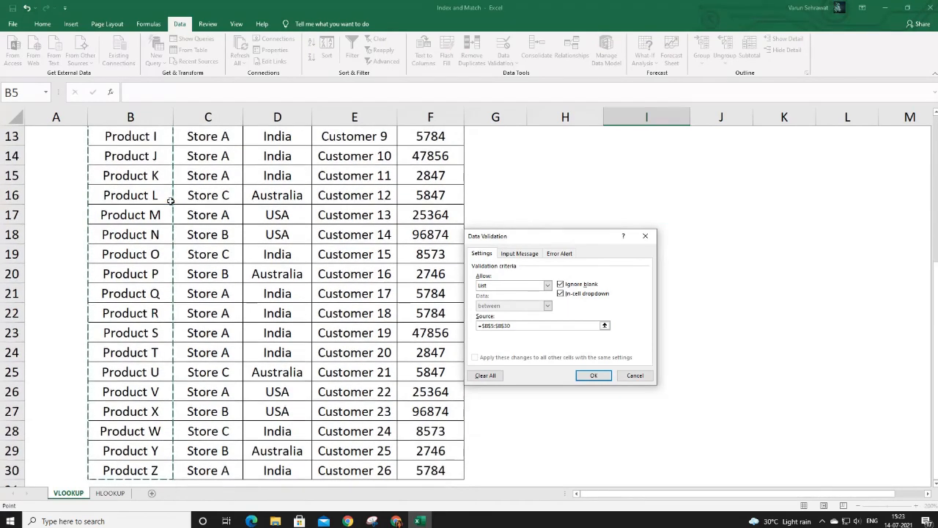
left_click(606, 381)
scroll(682, 255, "up", 4)
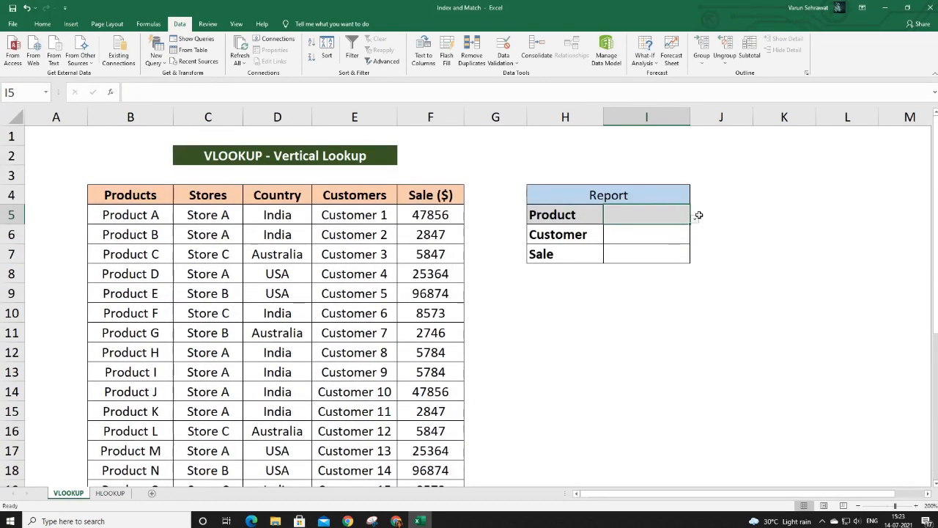
- Check the product drop-down list in cell I5 and choose Product D from it
left_click(694, 219)
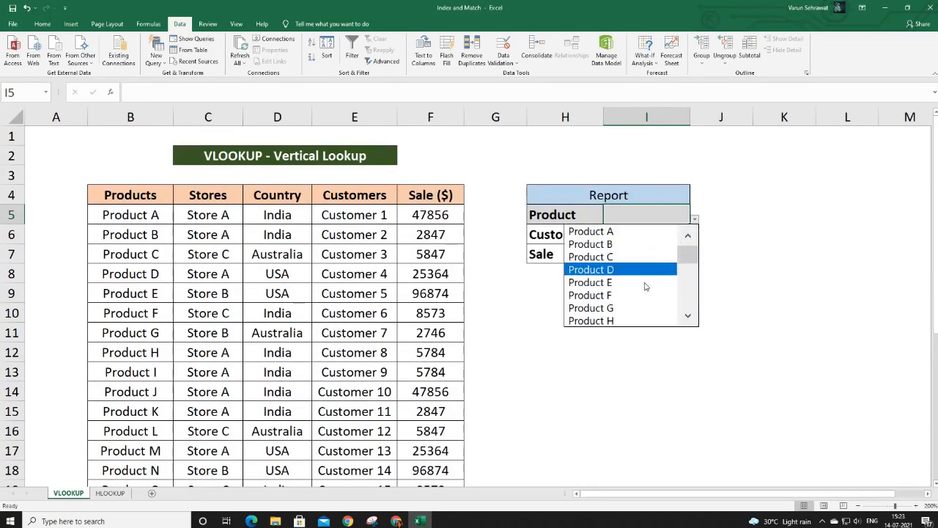
mouse_move(687, 255)
left_mouse_down()
mouse_move(688, 300)
mouse_move(688, 245)
left_mouse_up()
left_click(652, 212)
left_click(695, 219)
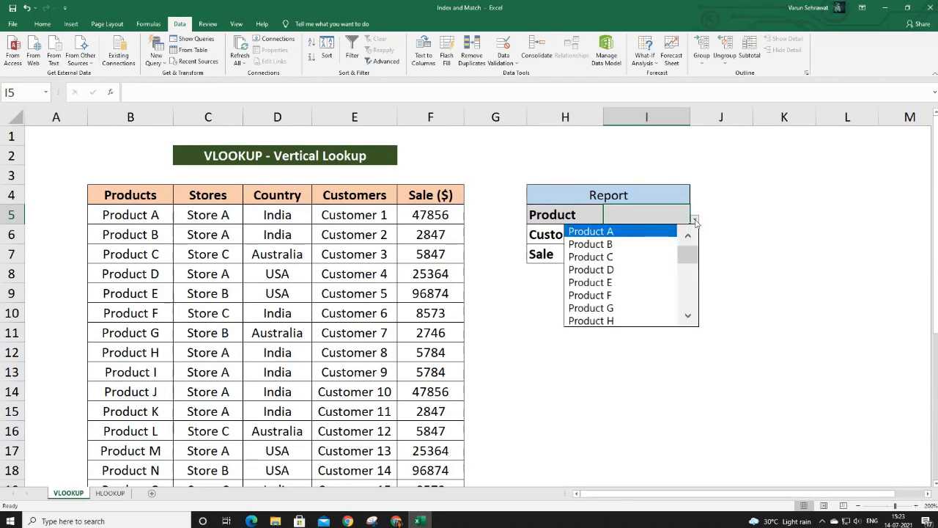
left_click(655, 269)
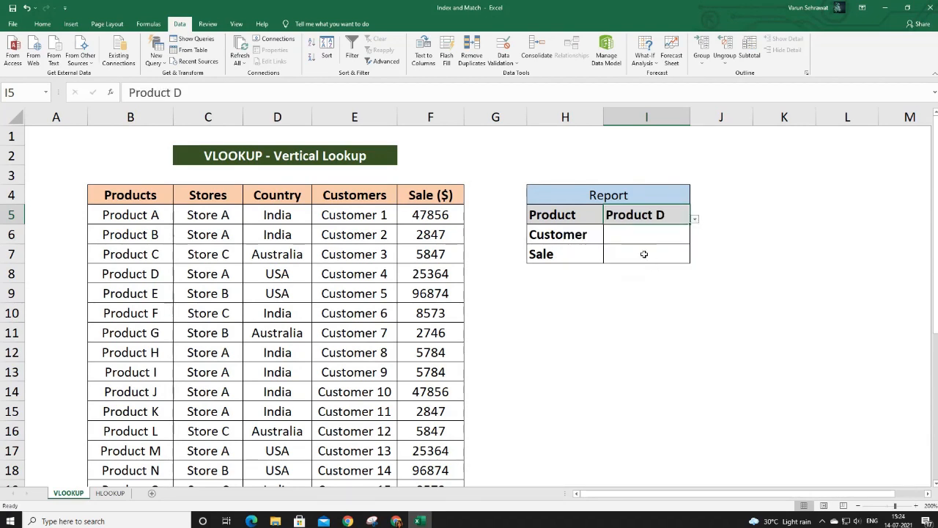
- Start a VLOOKUP formula in the report's Customer cell I6 with the product in I5 as the lookup value
left_click(631, 234)
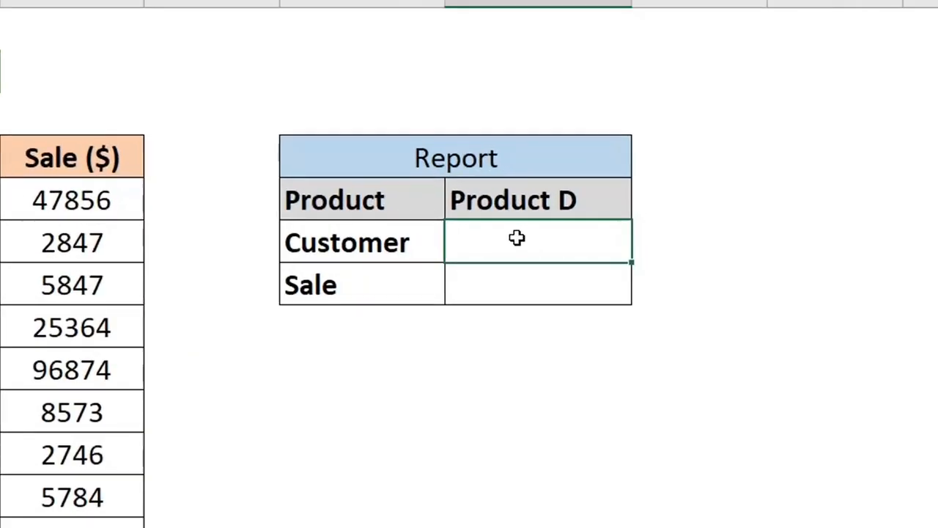
type("=vl")
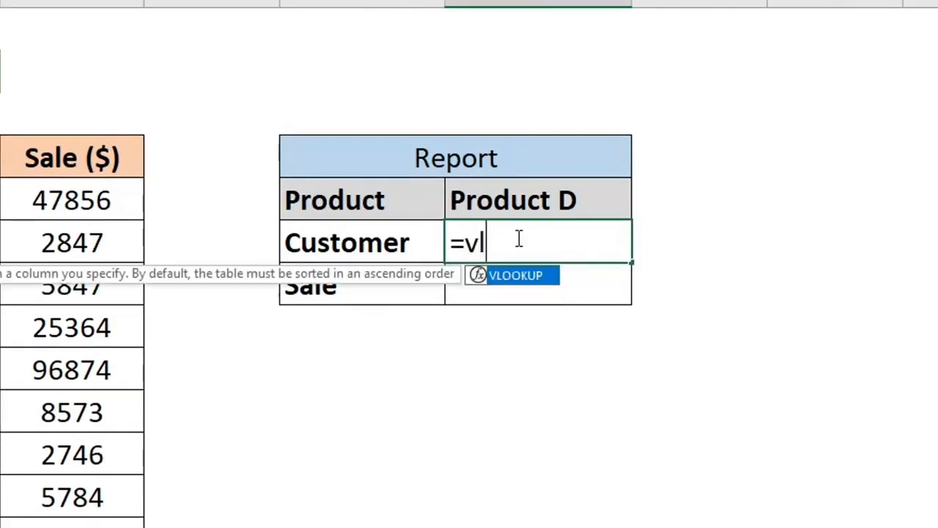
type("ookup")
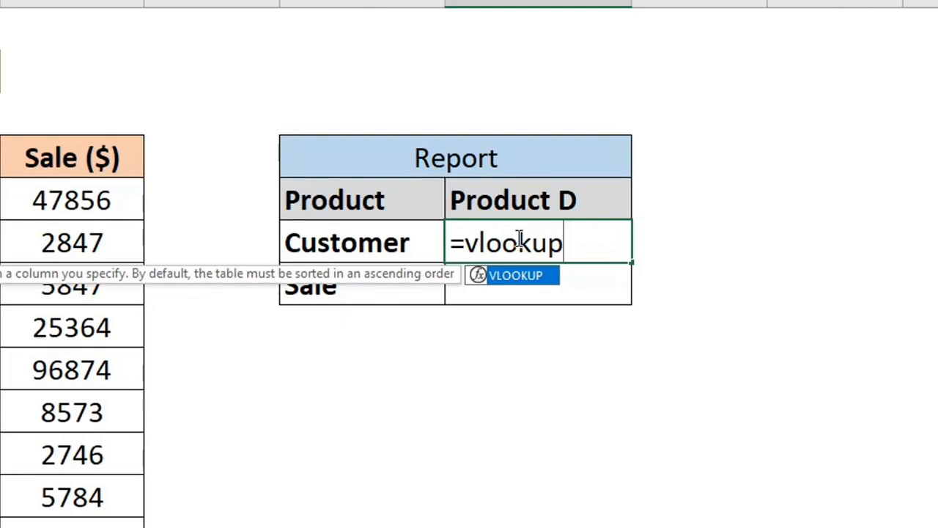
type("(")
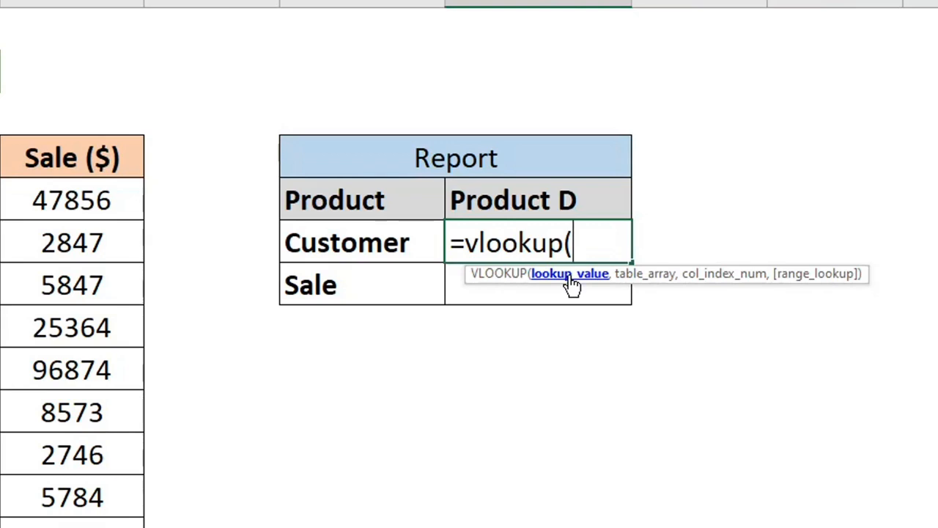
left_click(567, 199)
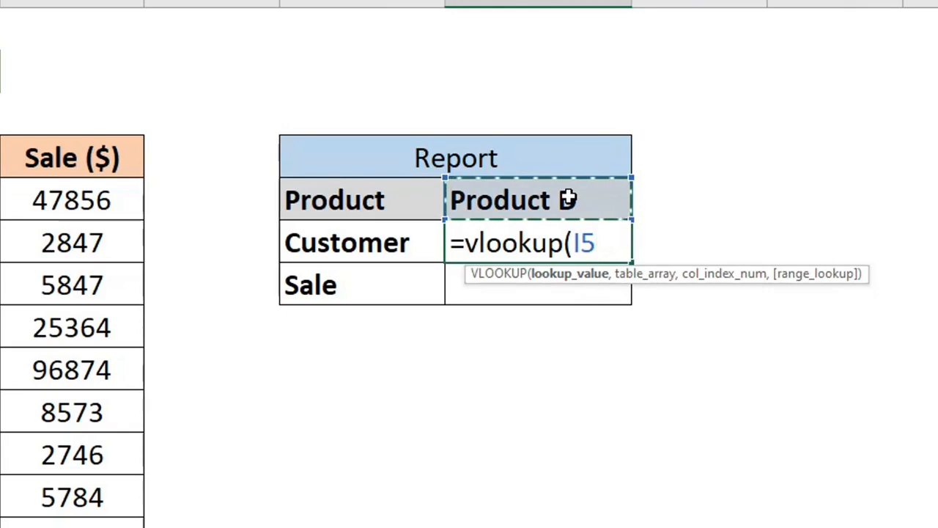
type(",")
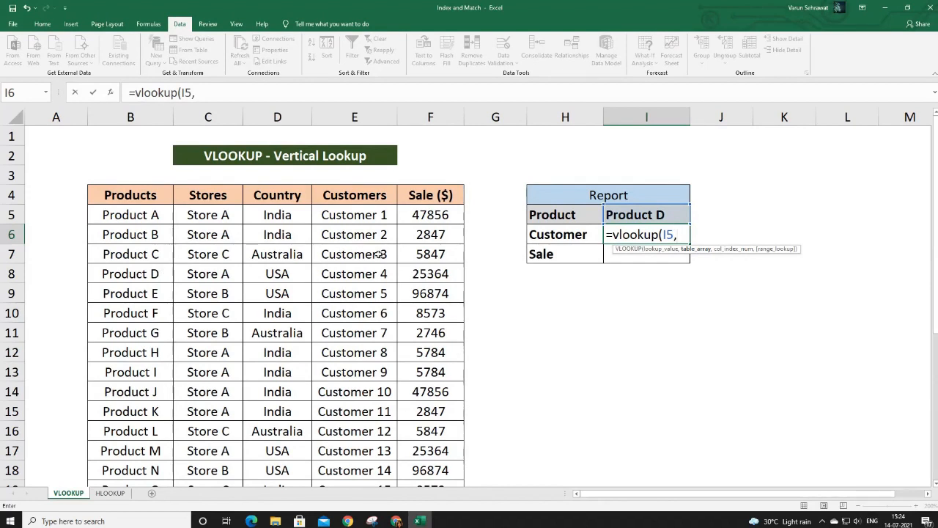
- Complete the Customer VLOOKUP with table array B5:F30, column index 4 and FALSE for an exact match
left_click(155, 215)
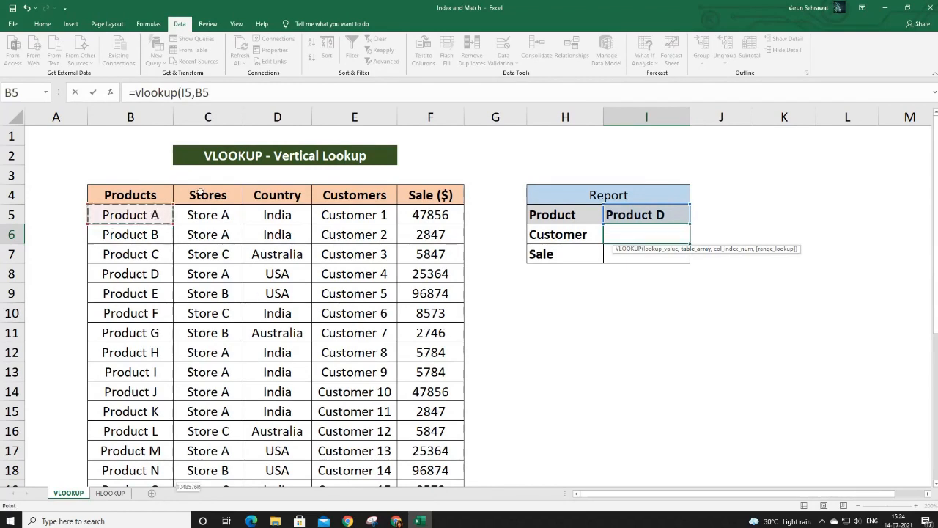
key("ctrl+shift+Down")
key("ctrl+shift+Right")
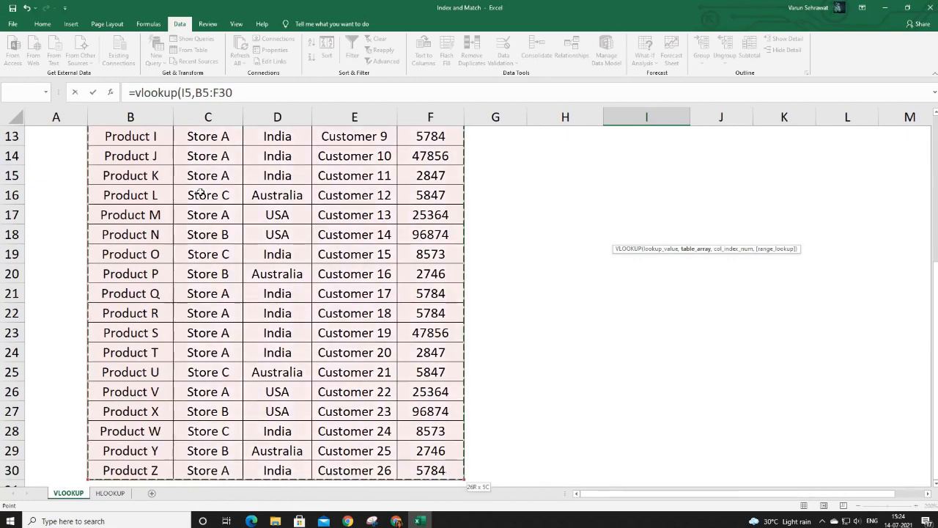
type(",")
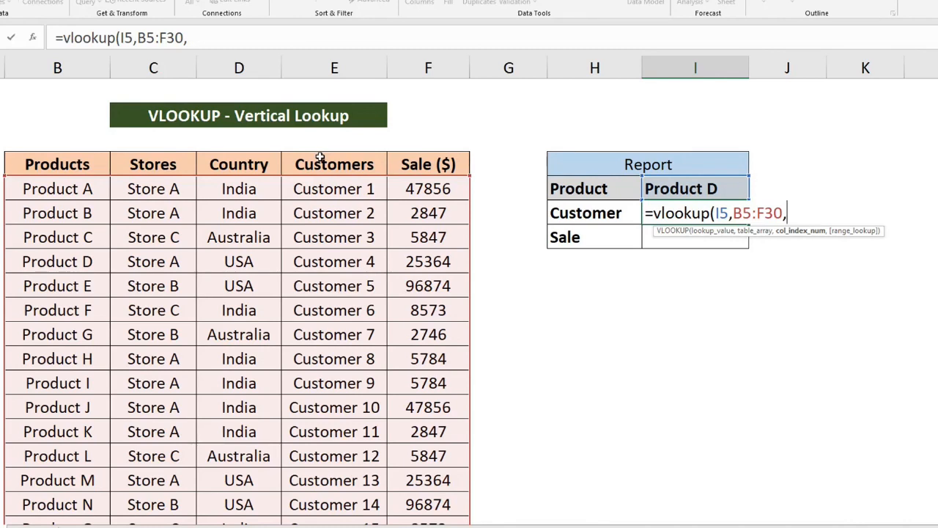
type("4,")
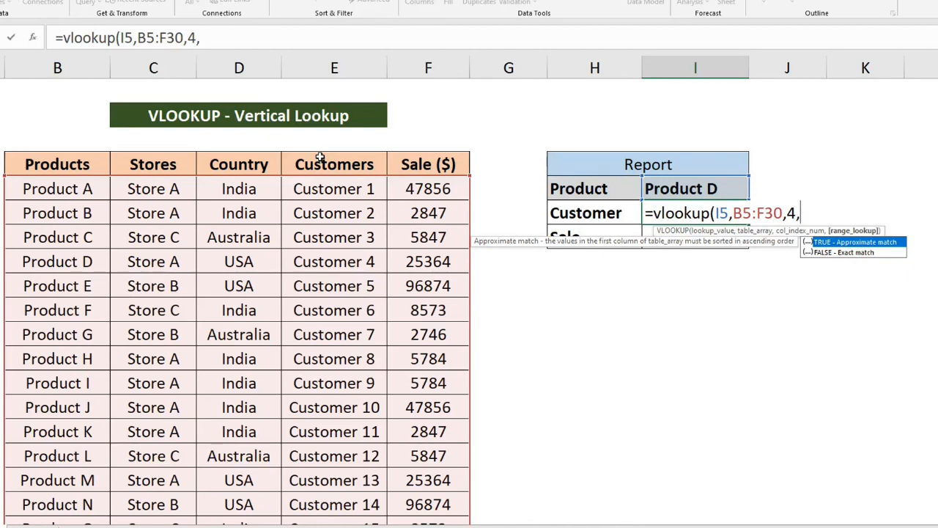
type("false")
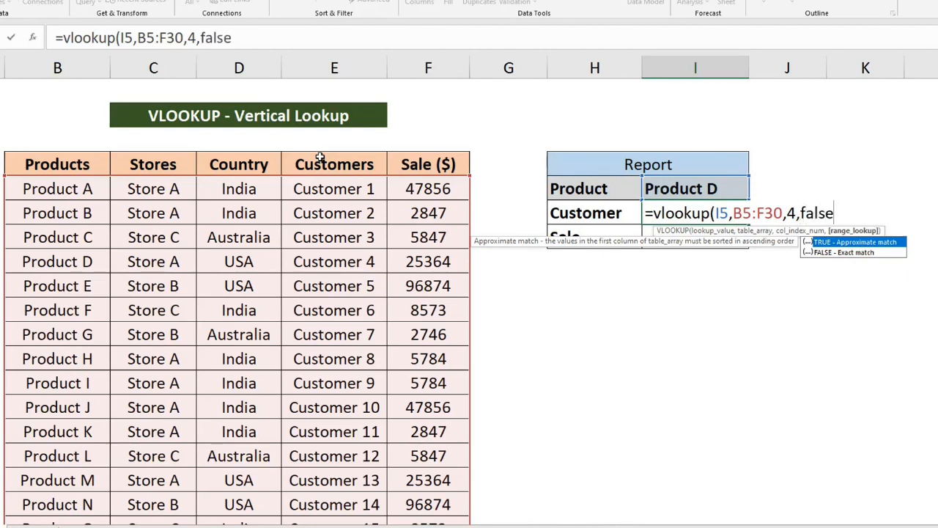
type(")")
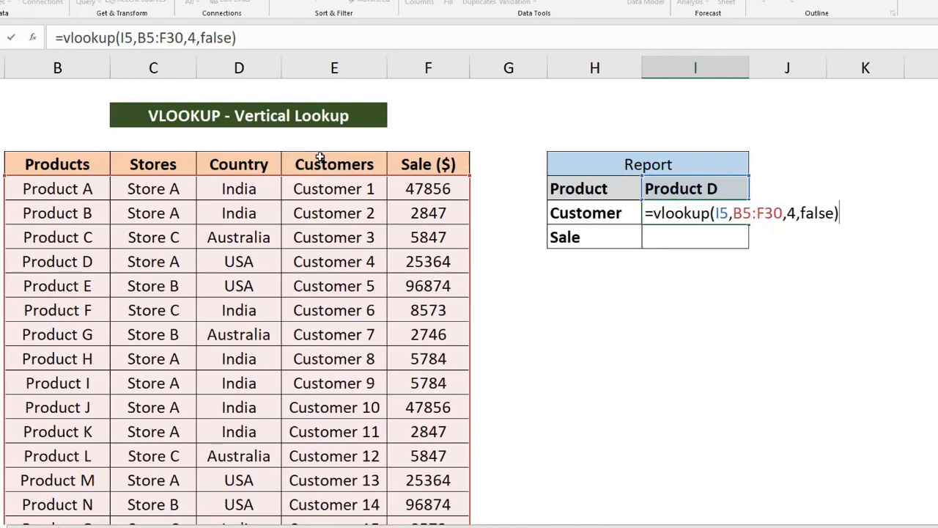
key("Return")
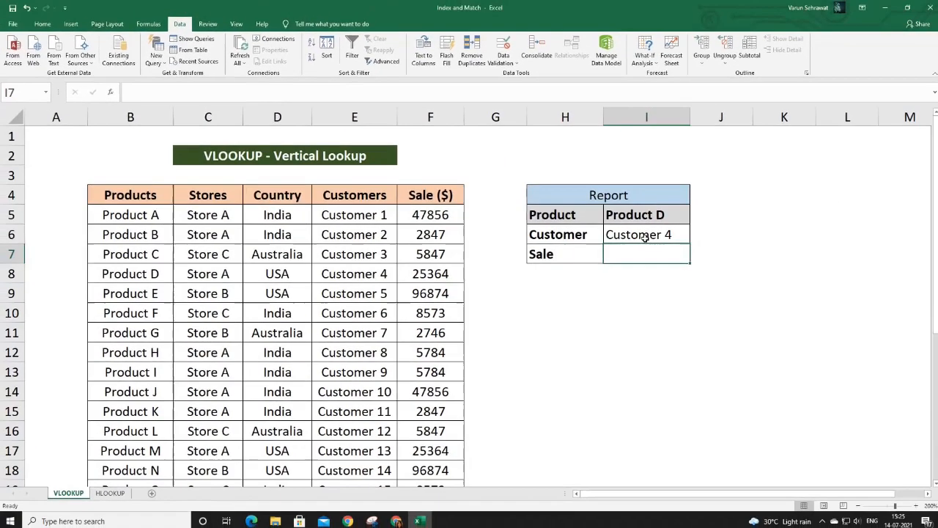
- Check the report's Customer result against the Product D row, B8:E8, in the data table
left_click(692, 214)
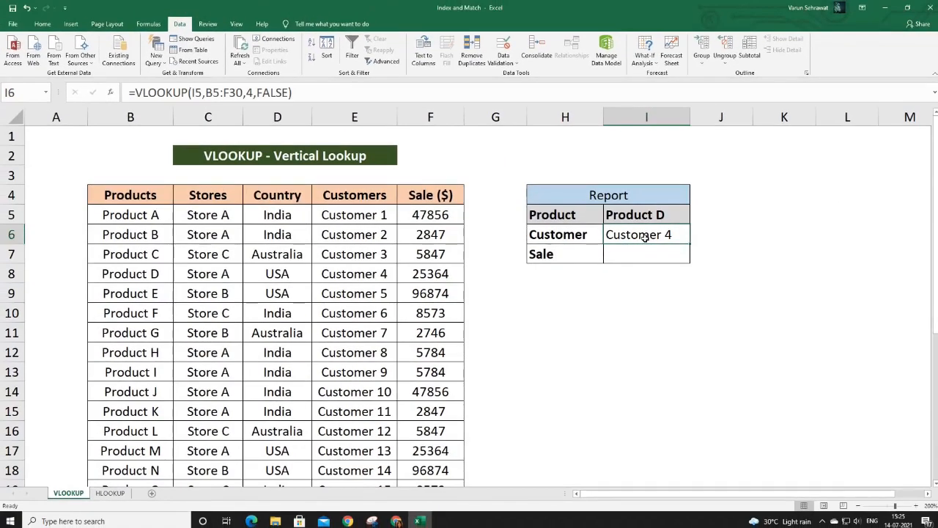
left_click(149, 273)
left_click_drag(146, 273, 344, 272)
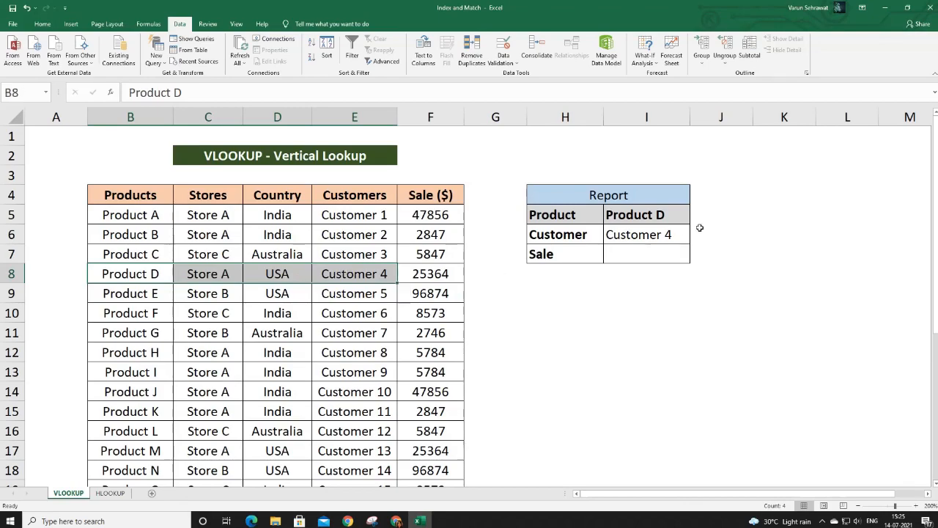
- Start a VLOOKUP formula in the report's Sale cell I7 with I5 as the lookup value
left_click(662, 255)
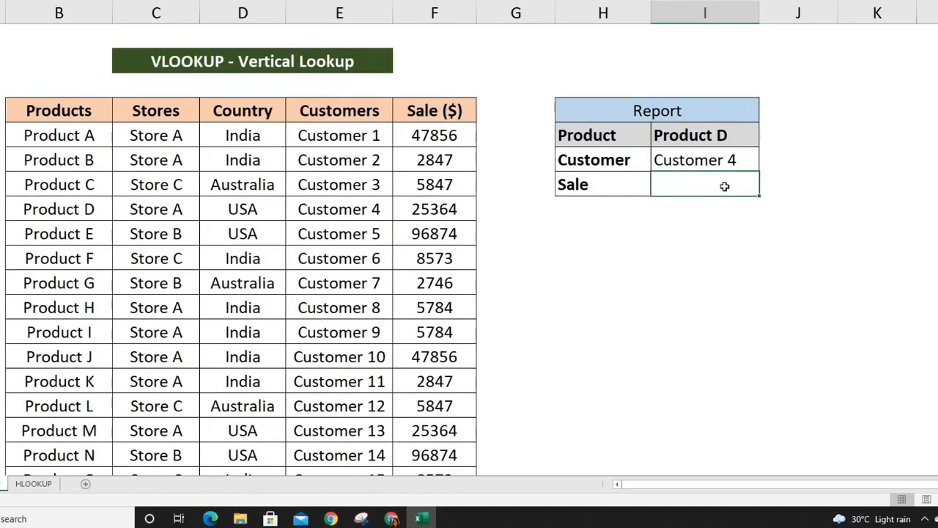
type("=vlook")
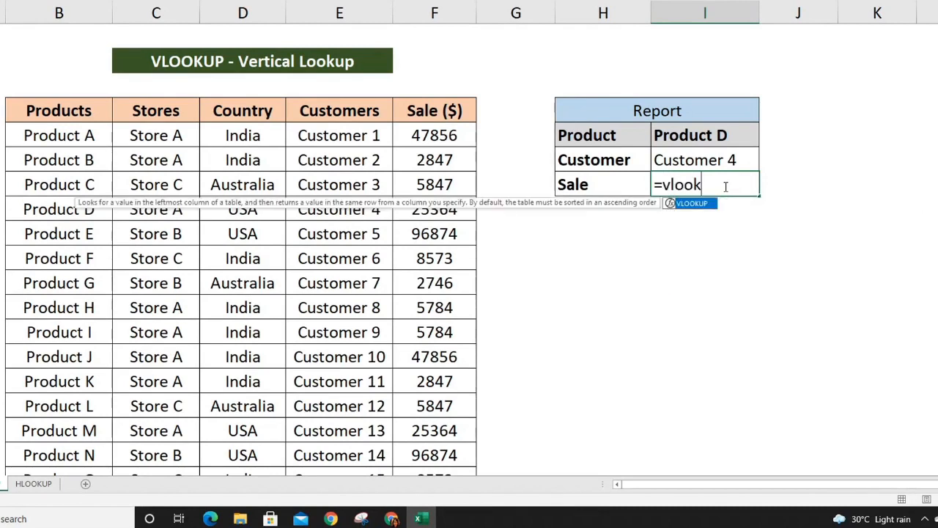
type("up(")
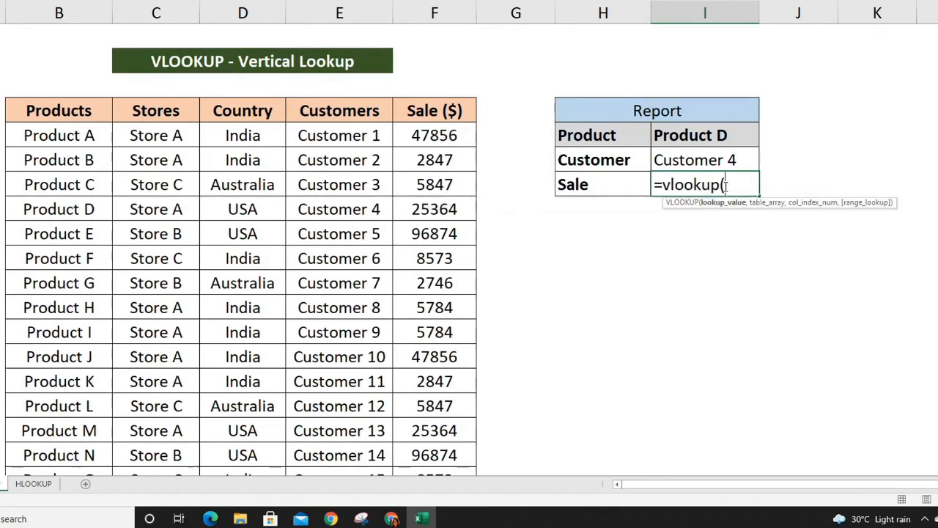
left_click(709, 135)
type(",")
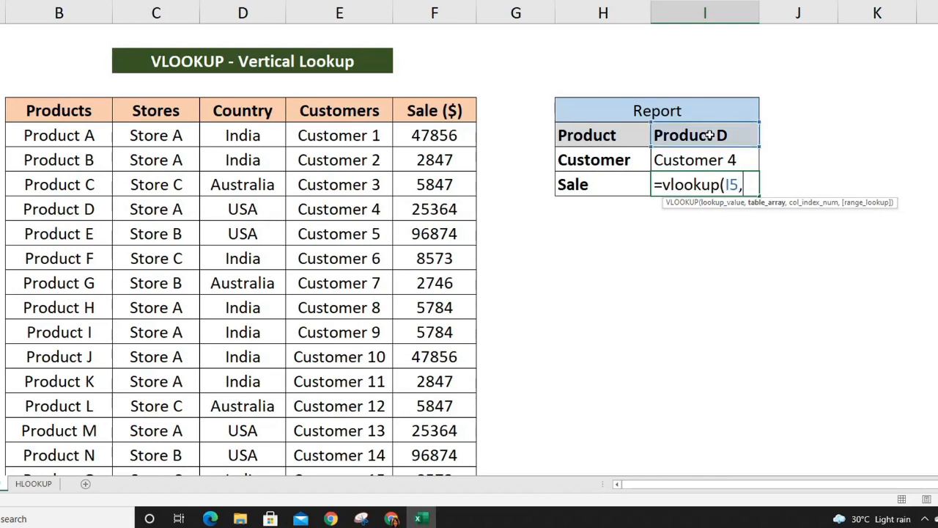
- Complete the Sale VLOOKUP with table array B5:F30, column index 5 and 0 for an exact match
left_click_drag(84, 134, 411, 184)
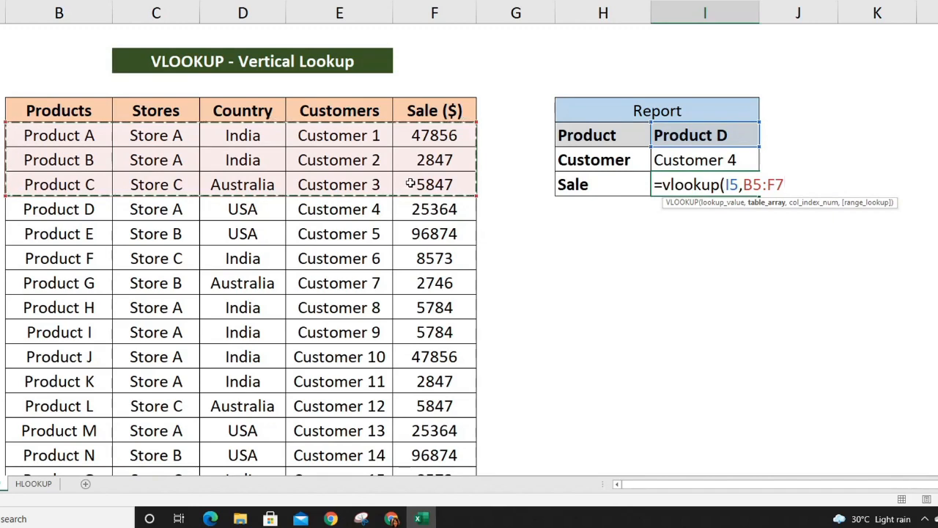
key("ctrl+shift+Down")
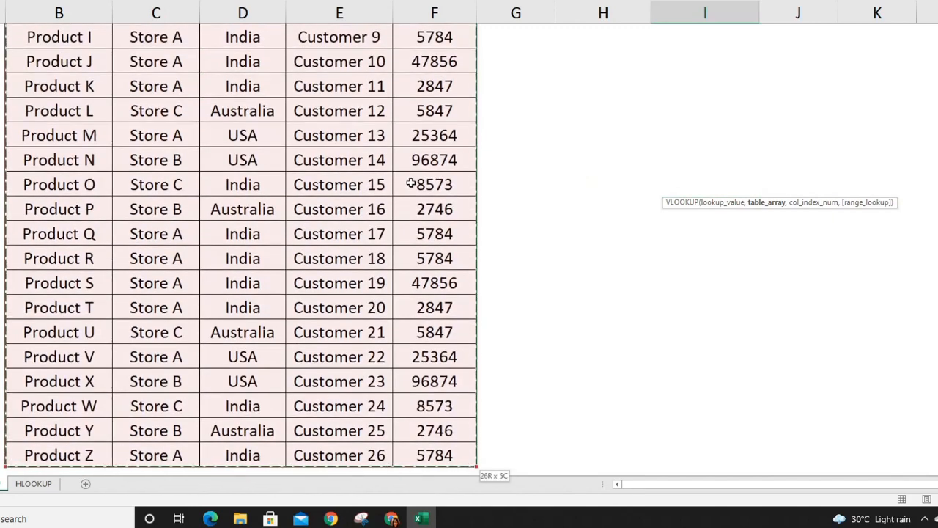
type(",")
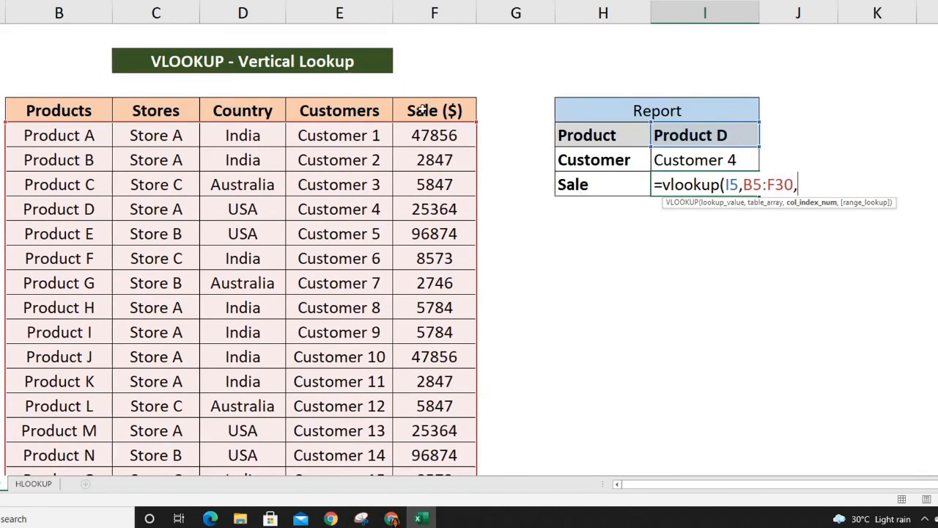
type("5,")
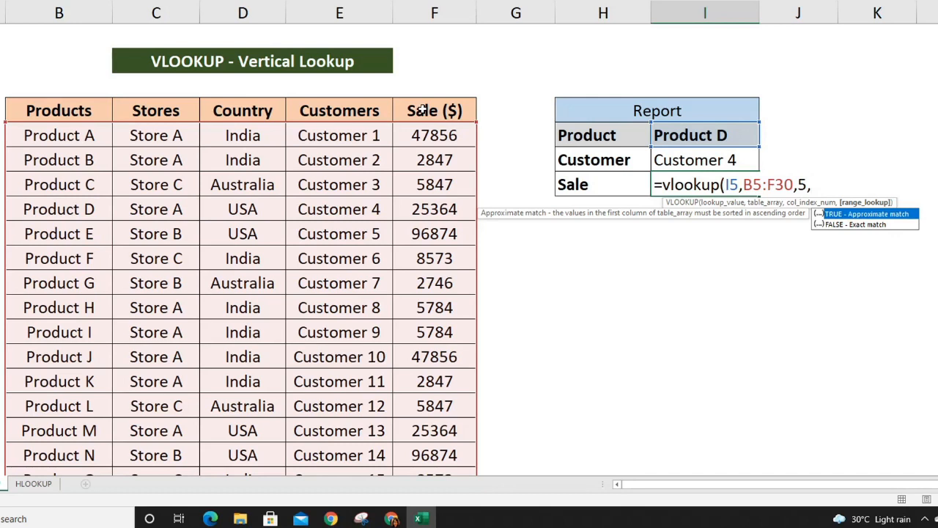
type("0)")
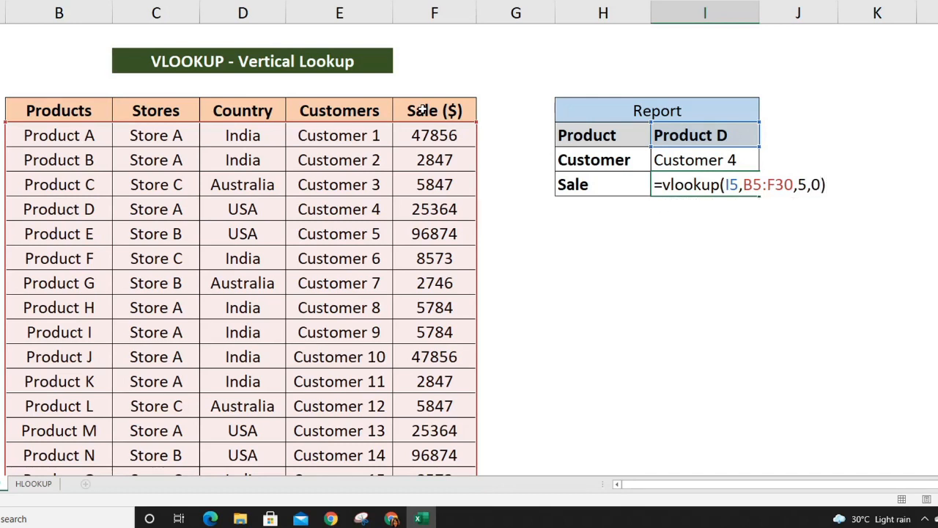
key("Return")
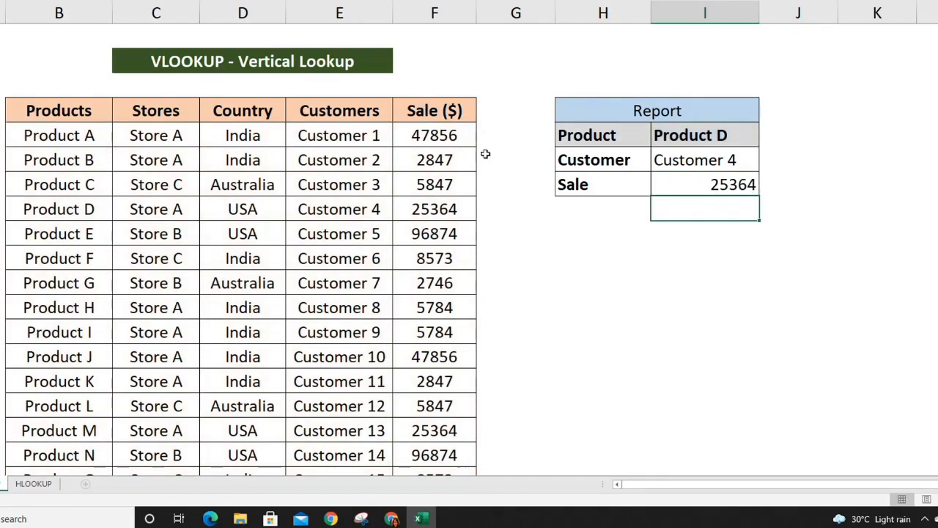
- Compare the report's Sale result in I7 with the Product D row, B8:F8, in the data table
left_click(676, 183)
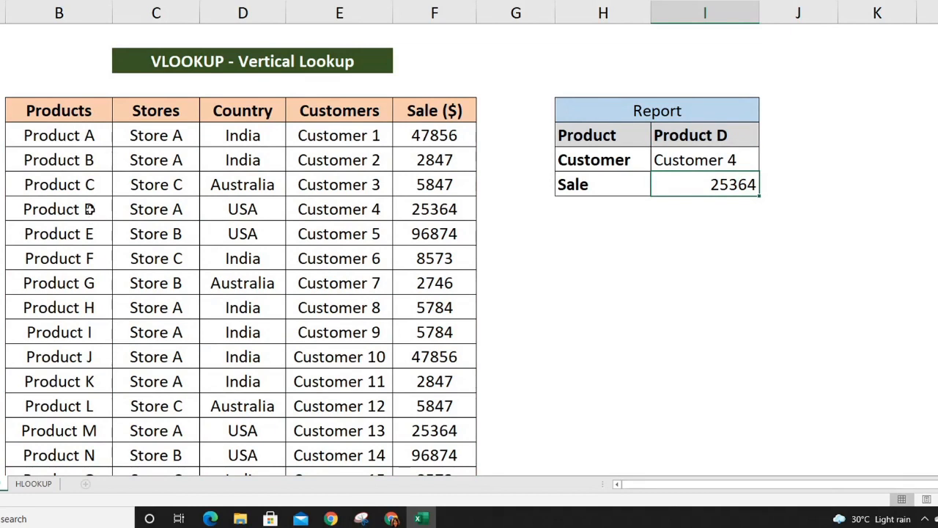
left_click_drag(90, 210, 450, 212)
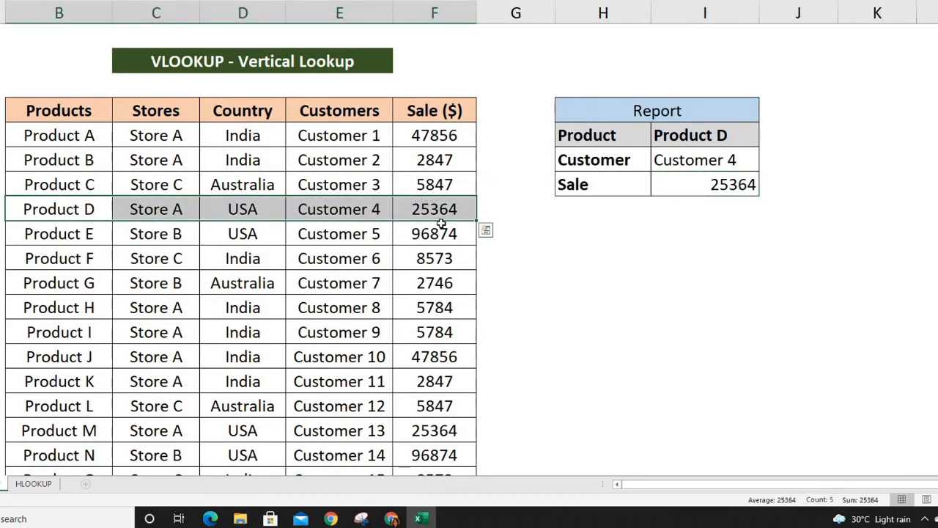
left_click(669, 183)
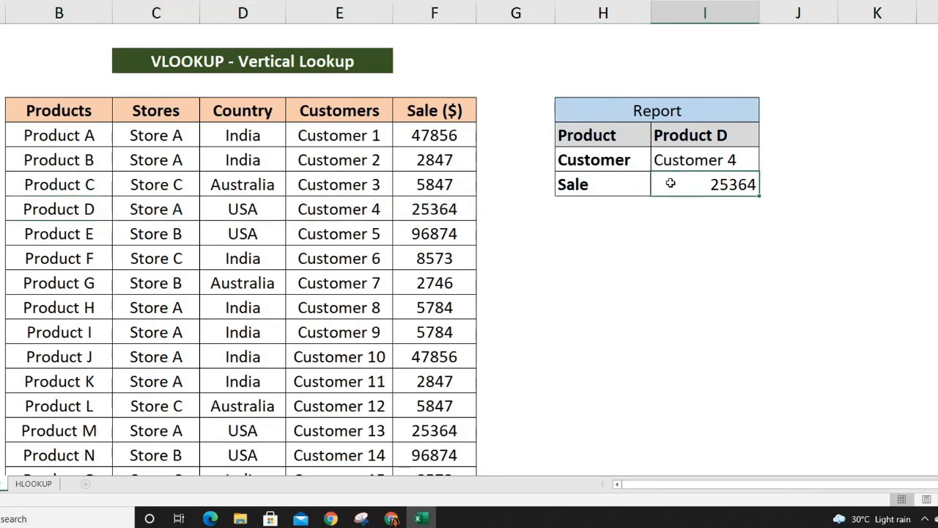
- Make the lookup value I5 and table array B5:F30 absolute references in the report's Customer VLOOKUP formula in I6
left_click(679, 160)
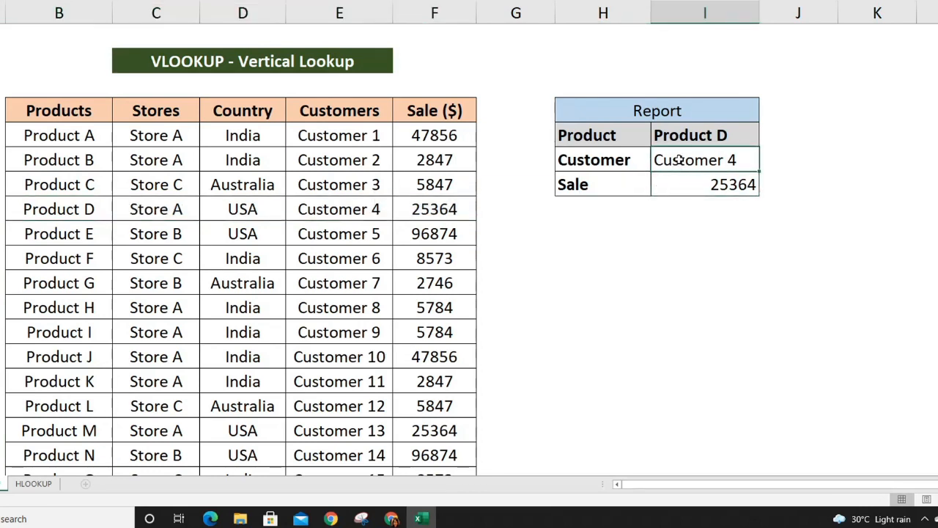
double_click(679, 159)
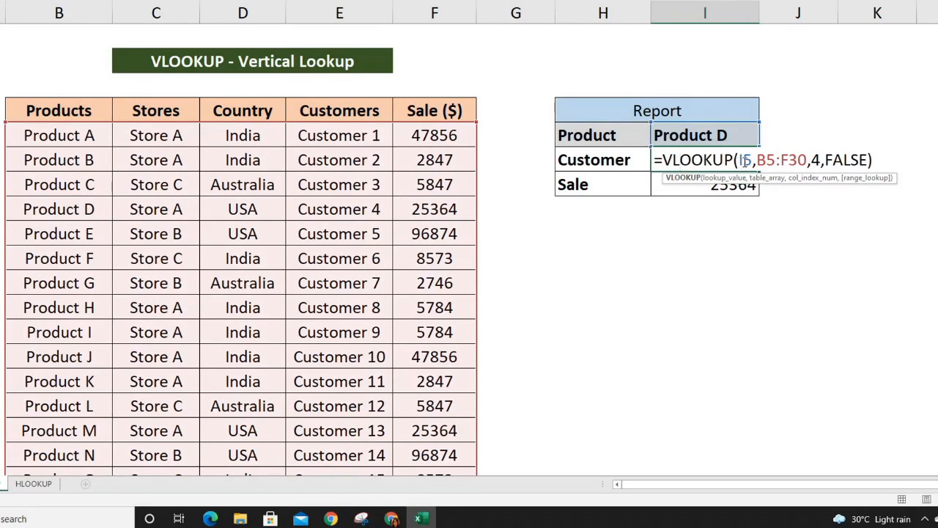
left_click(744, 160)
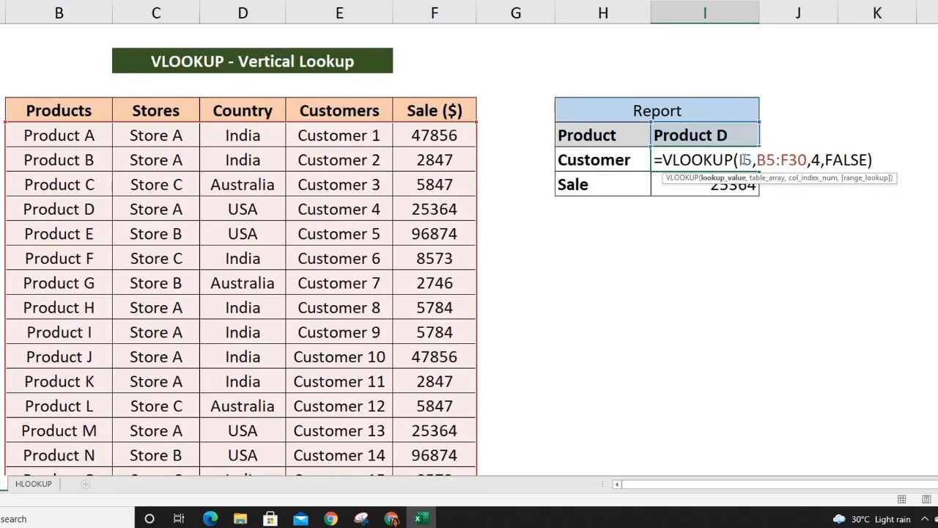
key("F4")
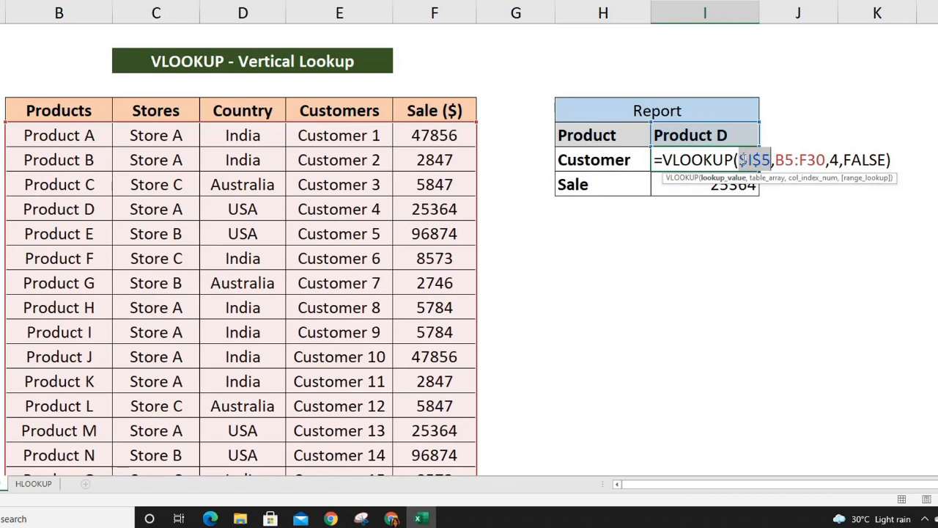
left_click(796, 159)
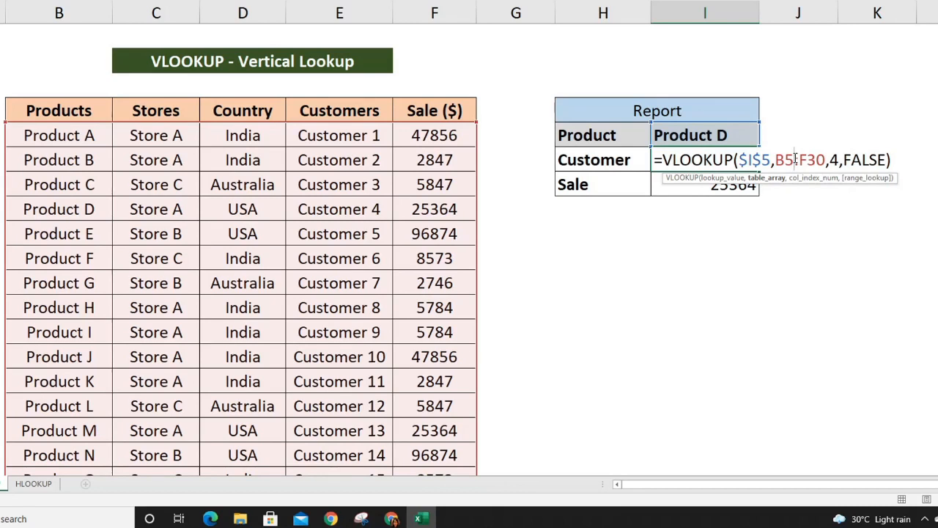
key("F4")
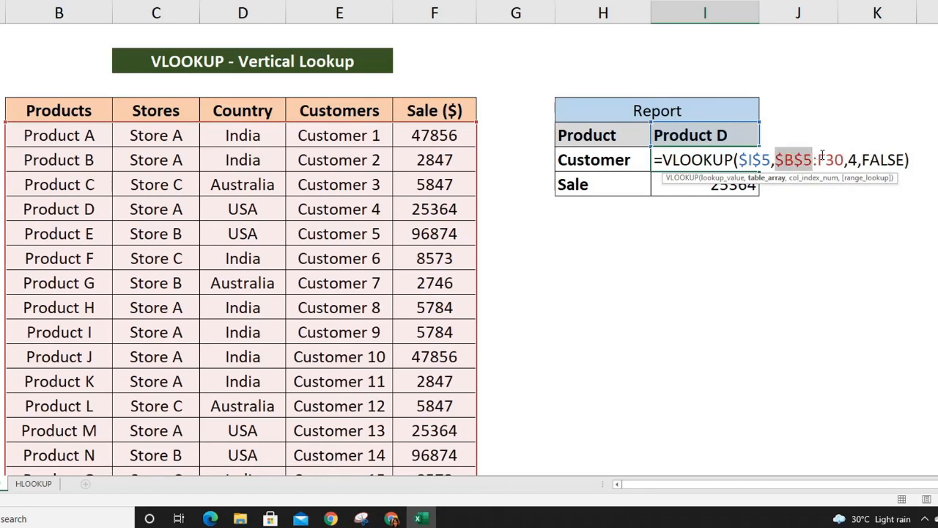
left_click(823, 158)
key("F4")
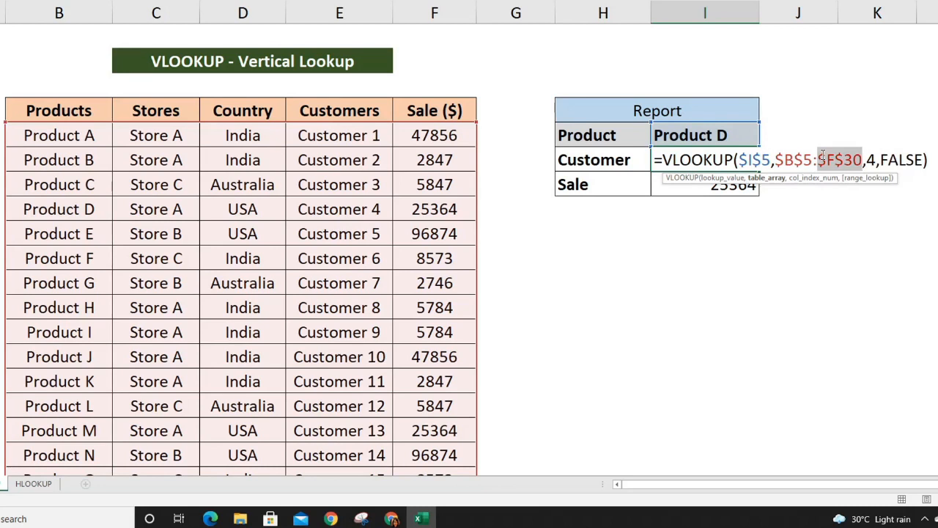
- Replace the exact-match argument FALSE with 0 in the Customer VLOOKUP formula
left_click_drag(880, 160, 922, 160)
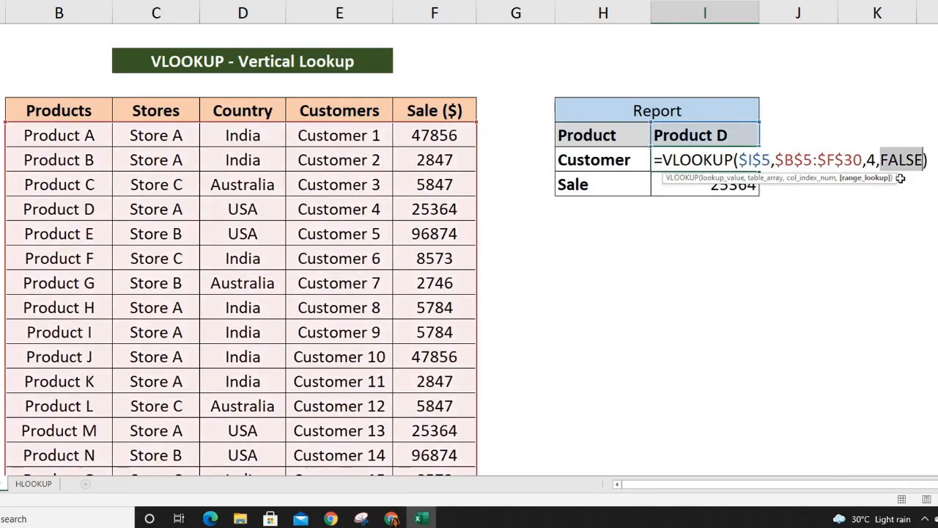
type("0")
key("Return")
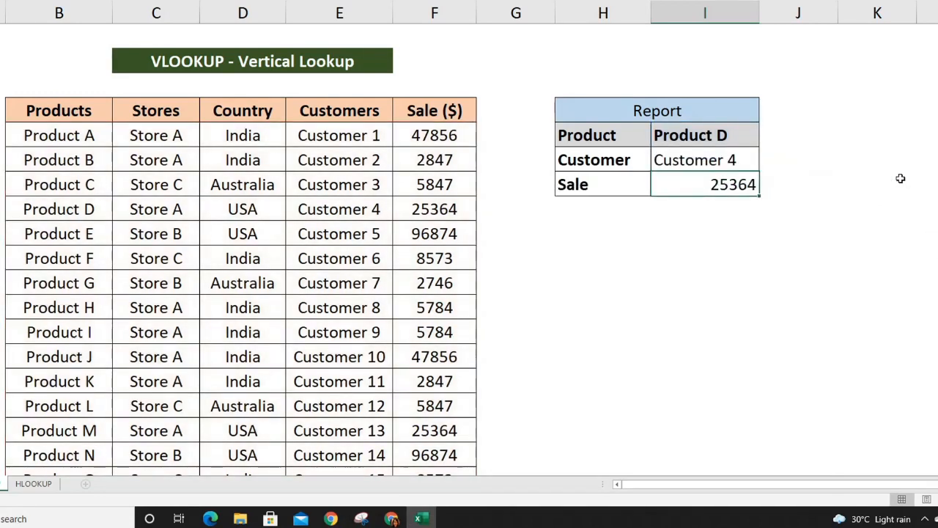
- Copy the Customer formula from I6 into the report's Sale cell I7
left_click(732, 160)
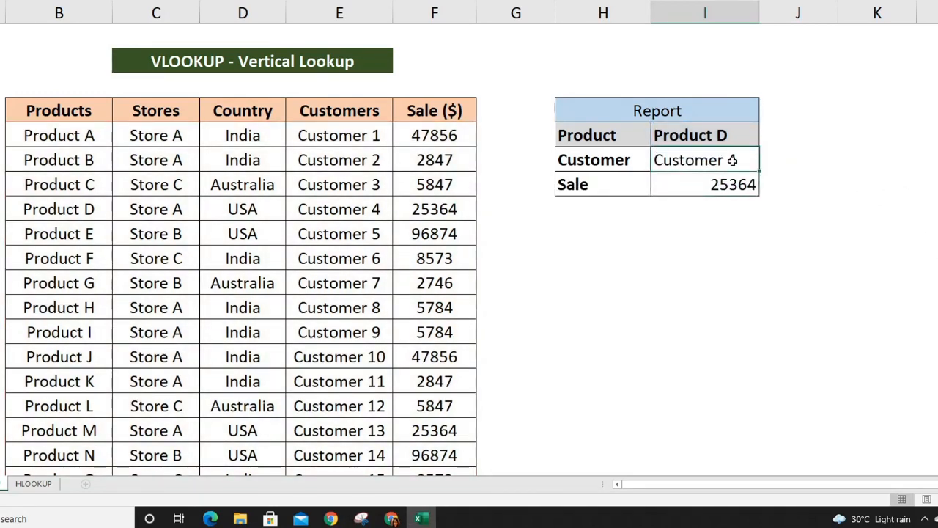
key("ctrl+c")
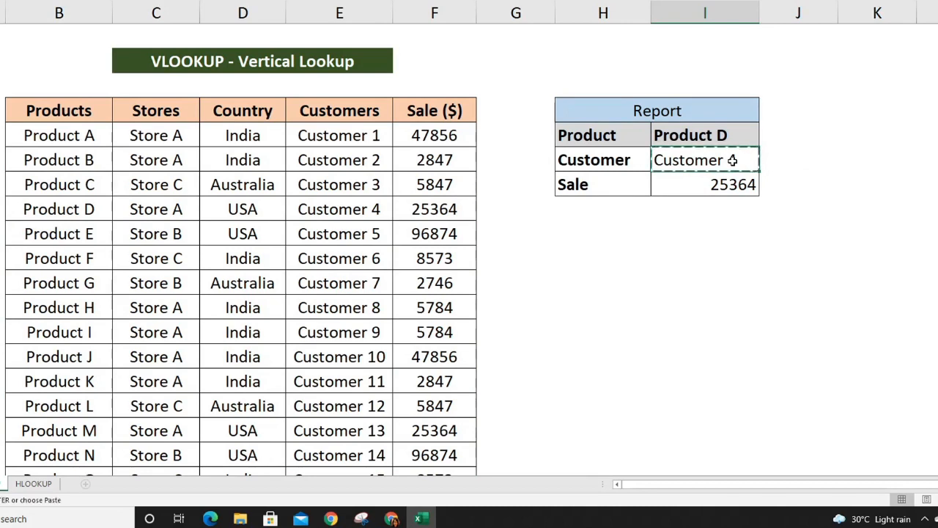
key("shift+Down")
key("ctrl+c")
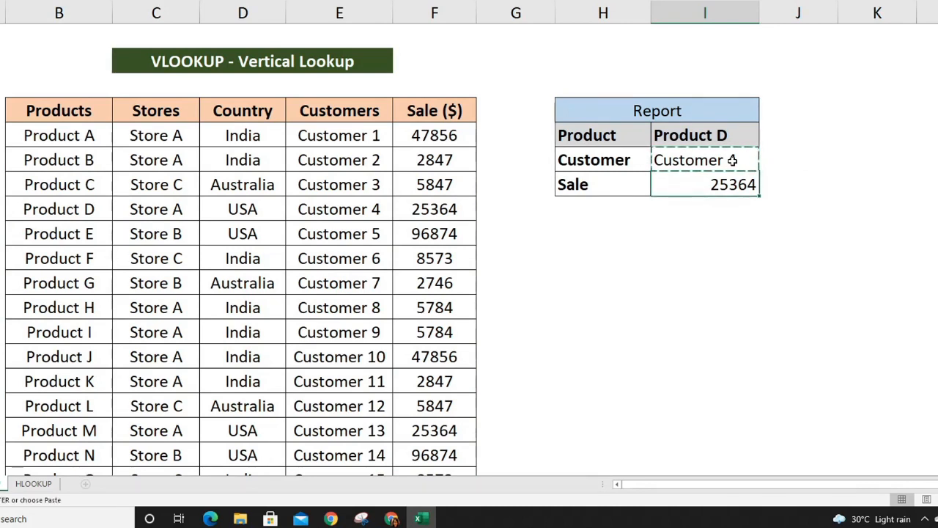
key("ctrl+v")
- Set the column index of the copied VLOOKUP in the Sale cell I7 to 5
double_click(735, 184)
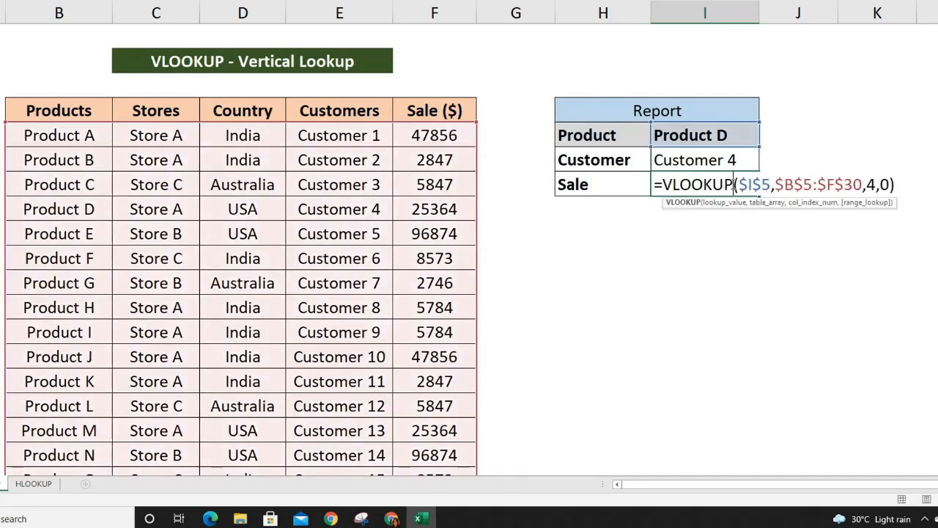
double_click(872, 185)
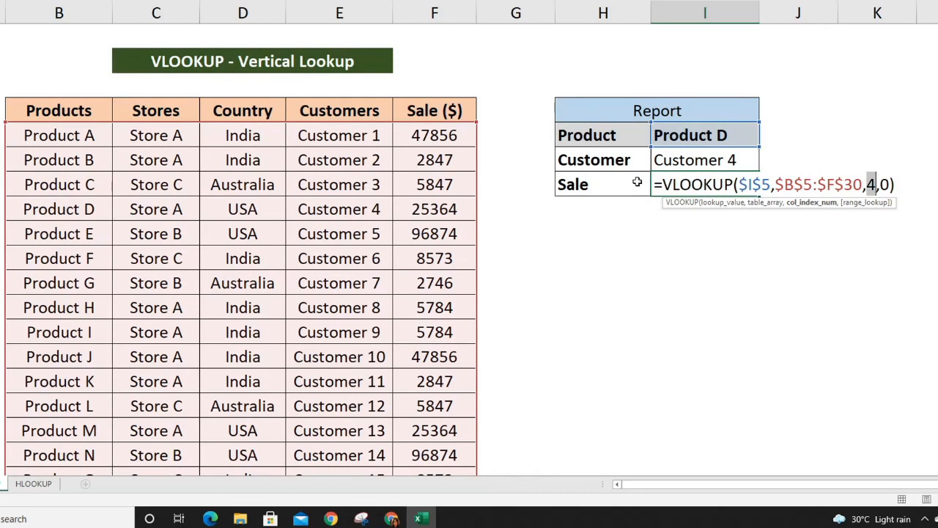
type("5")
key("Return")
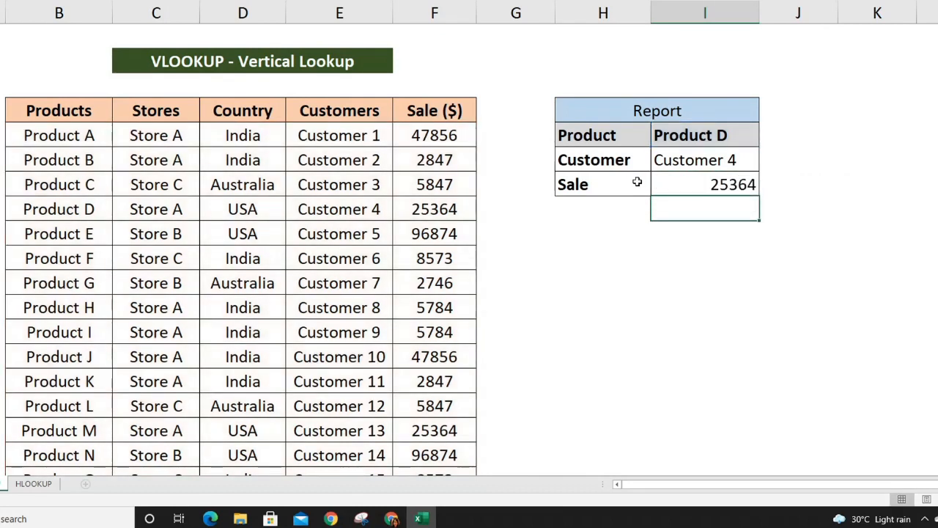
left_click(675, 185)
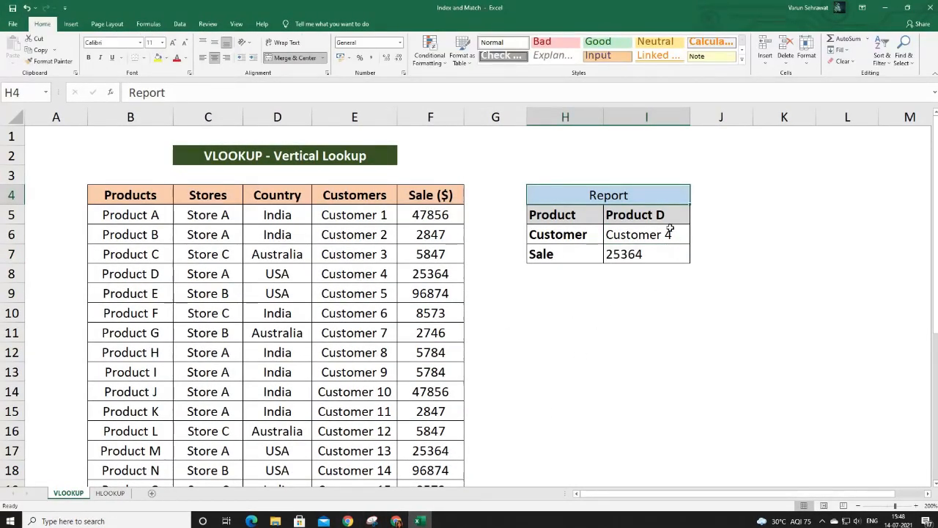
- Choose Product A as the report's product in I5 and compare the report's results with the table row B5:F5
left_click(672, 215)
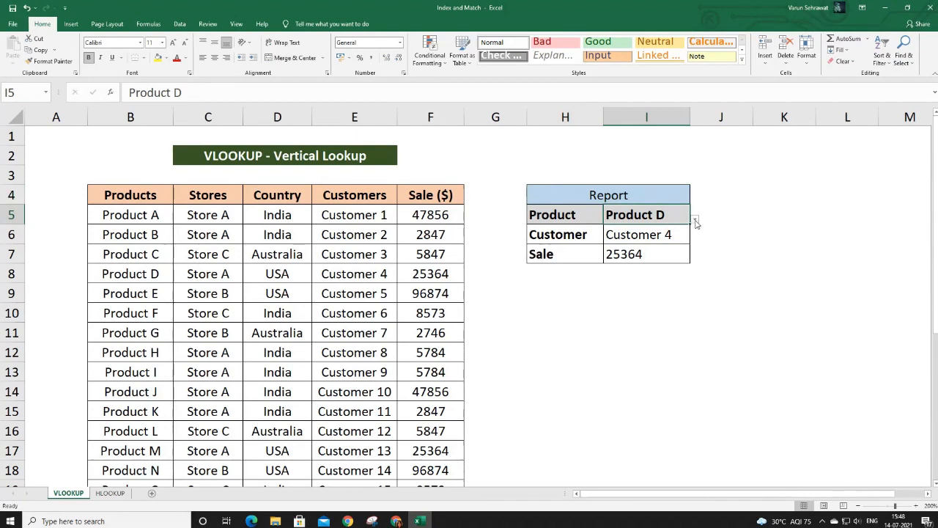
left_click(695, 220)
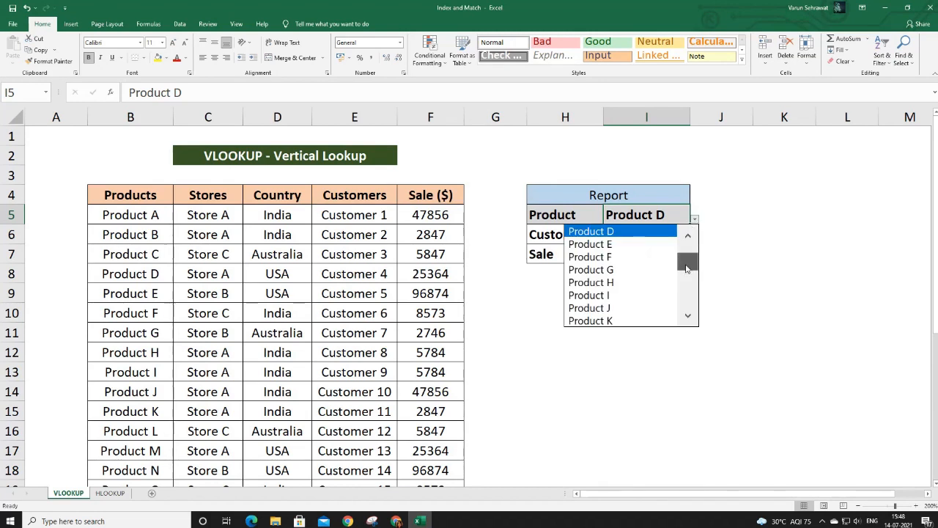
scroll(688, 249, "up", 1)
left_click(616, 233)
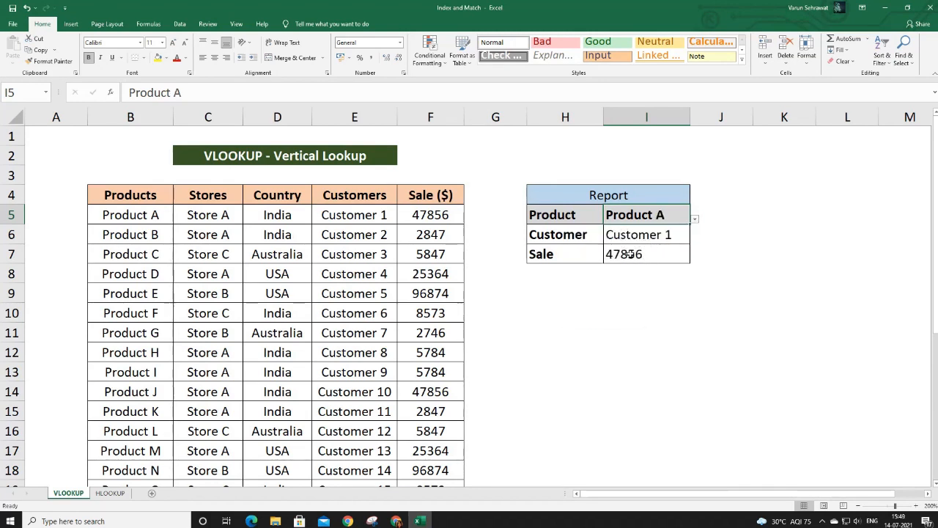
left_click_drag(149, 213, 427, 215)
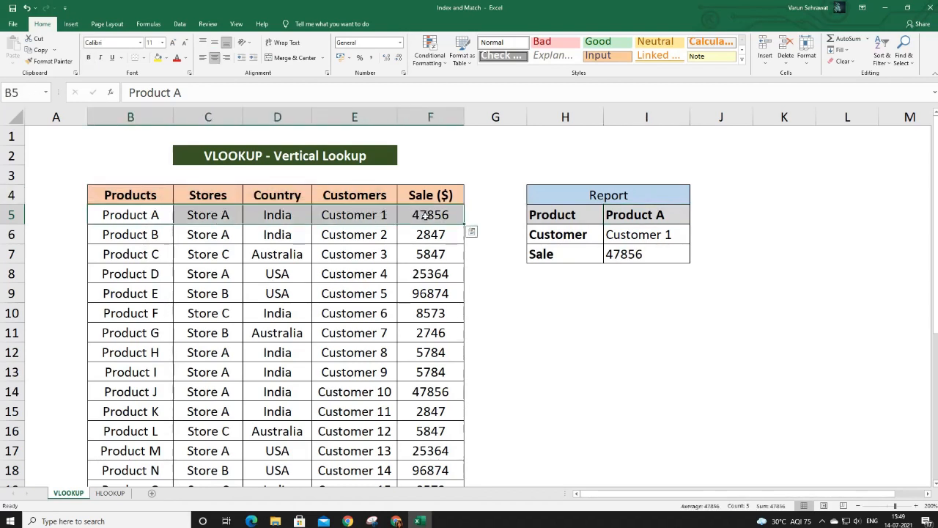
left_click(645, 252)
- Choose Product L as the report's product in I5 and compare its customer and sale with the table row B16:F16
left_click(644, 218)
left_click(695, 219)
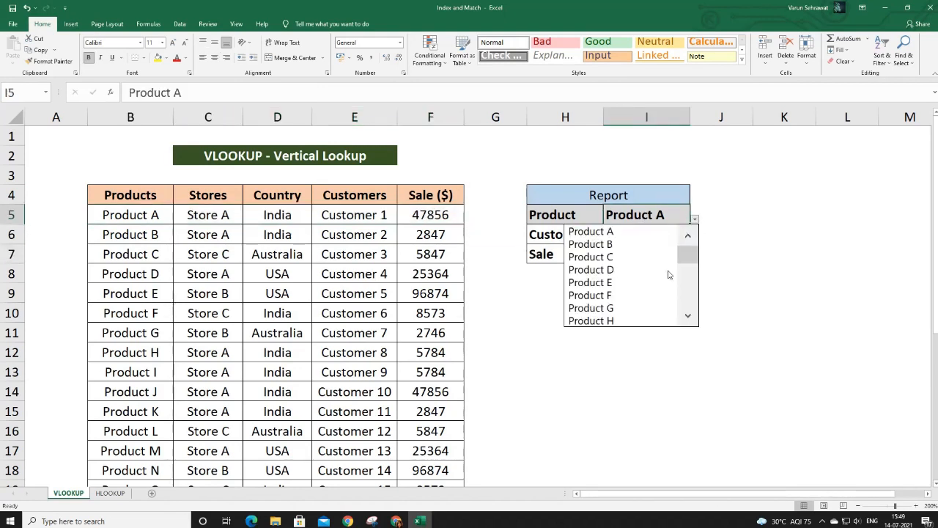
left_click_drag(686, 261, 688, 281)
left_click(639, 296)
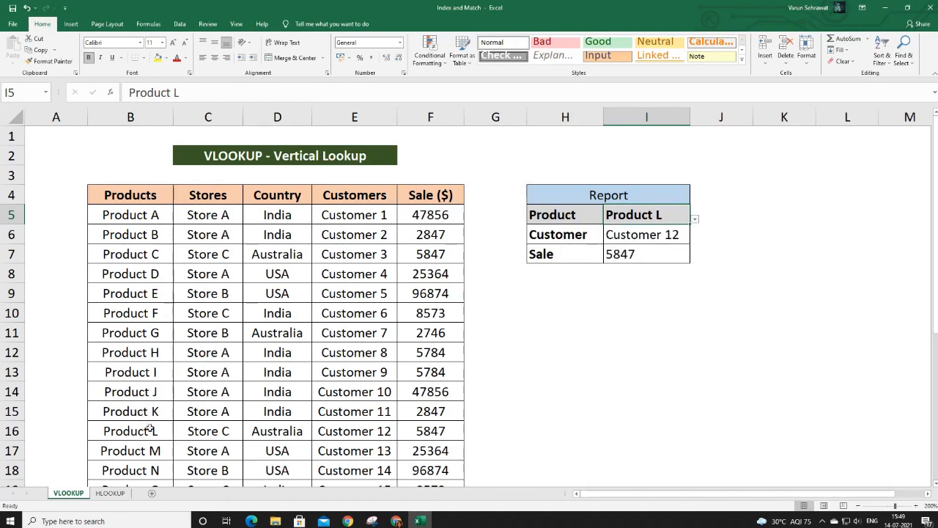
left_click_drag(138, 433, 420, 432)
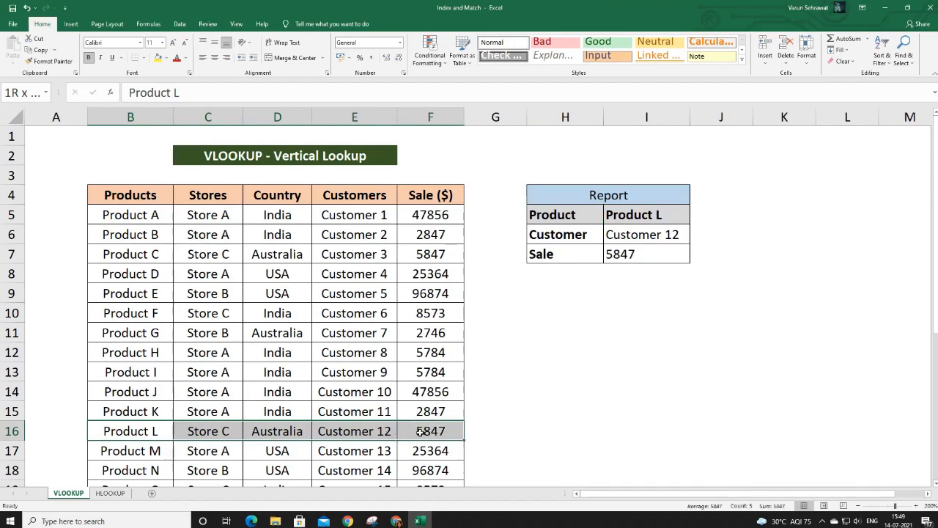
left_click_drag(622, 240, 624, 251)
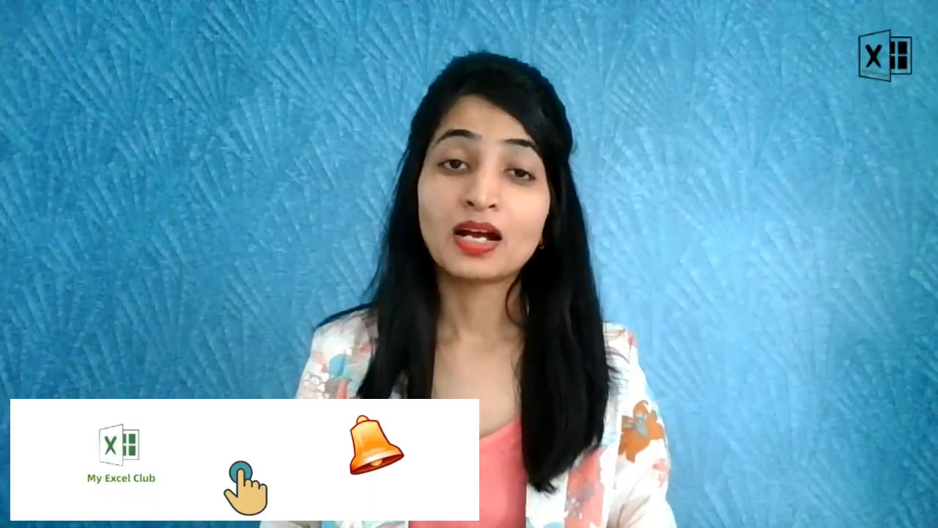